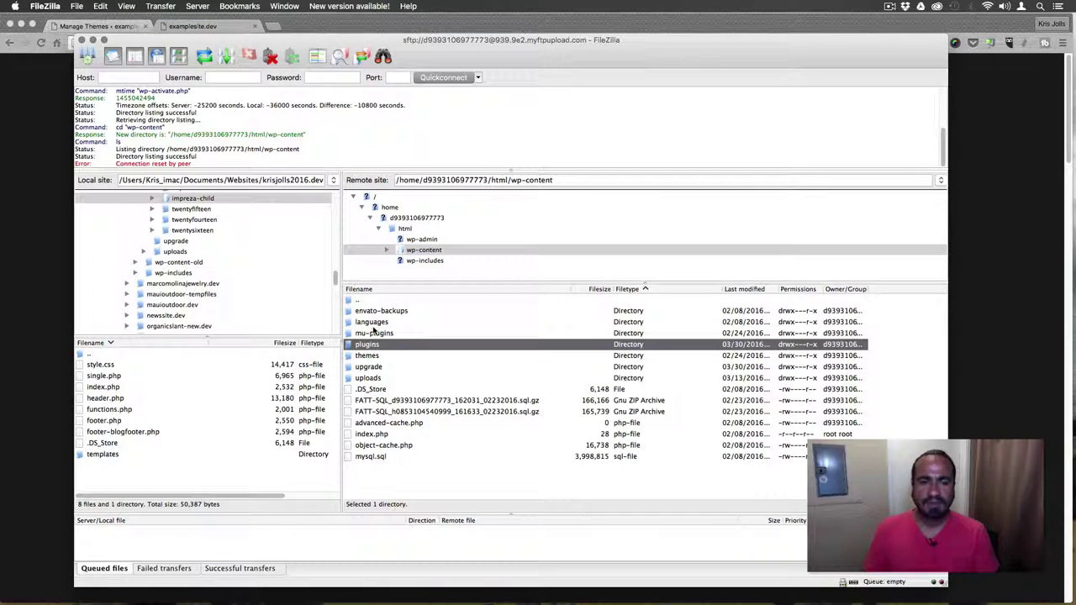
Open html > wp-content > themes on the server, then switch to the local examplesite.dev folder in Finder
left_click(401, 230)
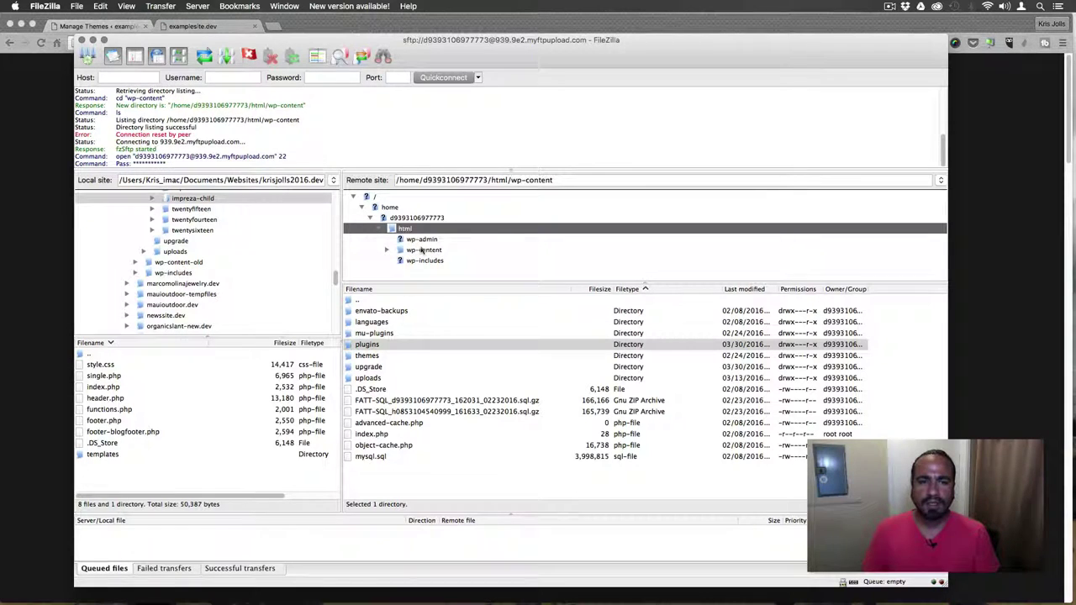
left_click(422, 251)
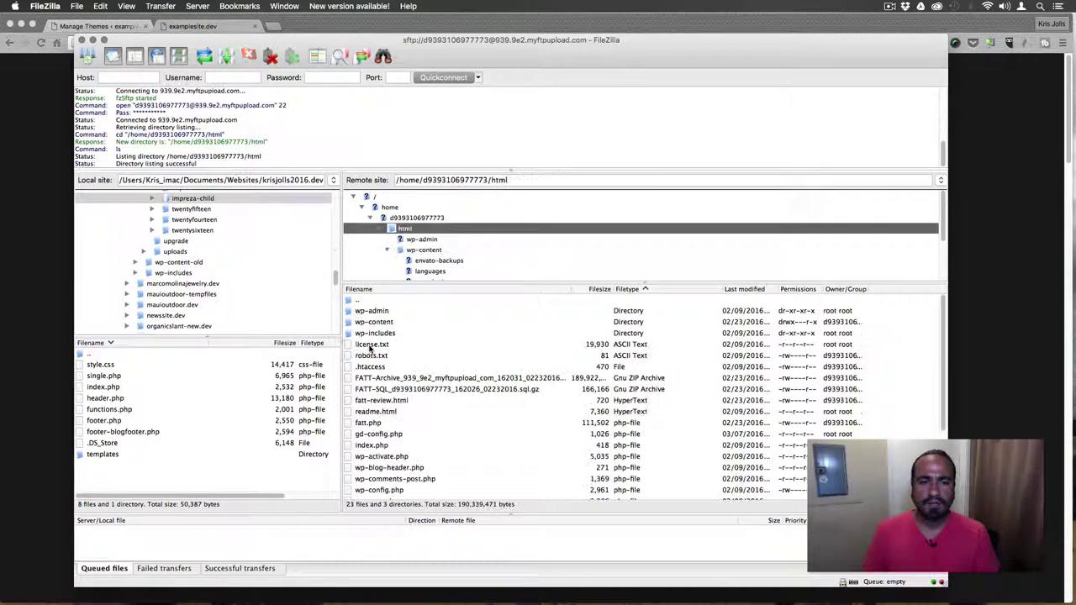
double_click(374, 322)
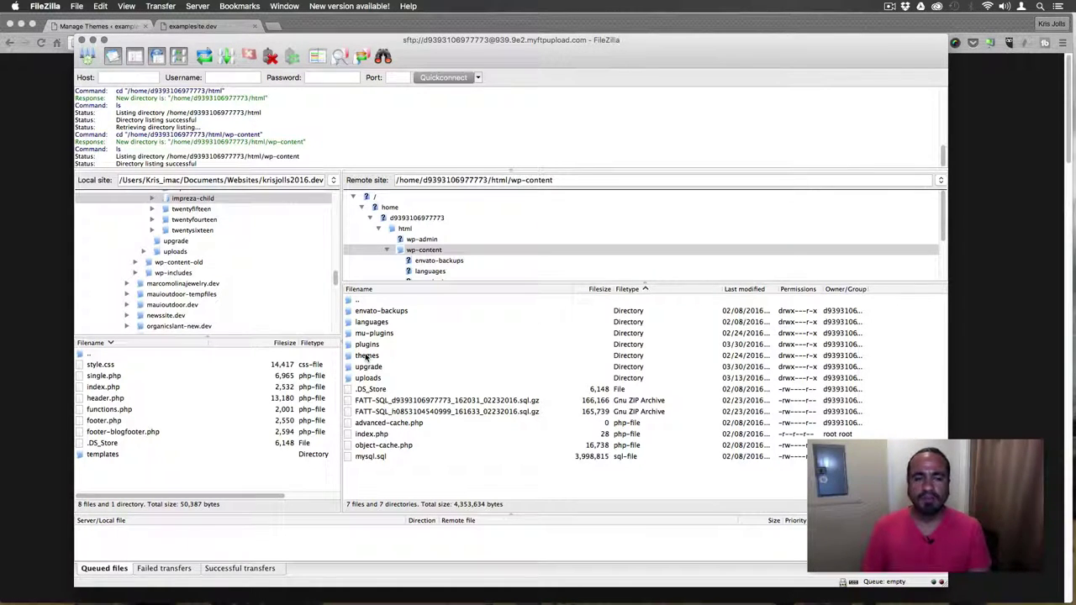
double_click(366, 357)
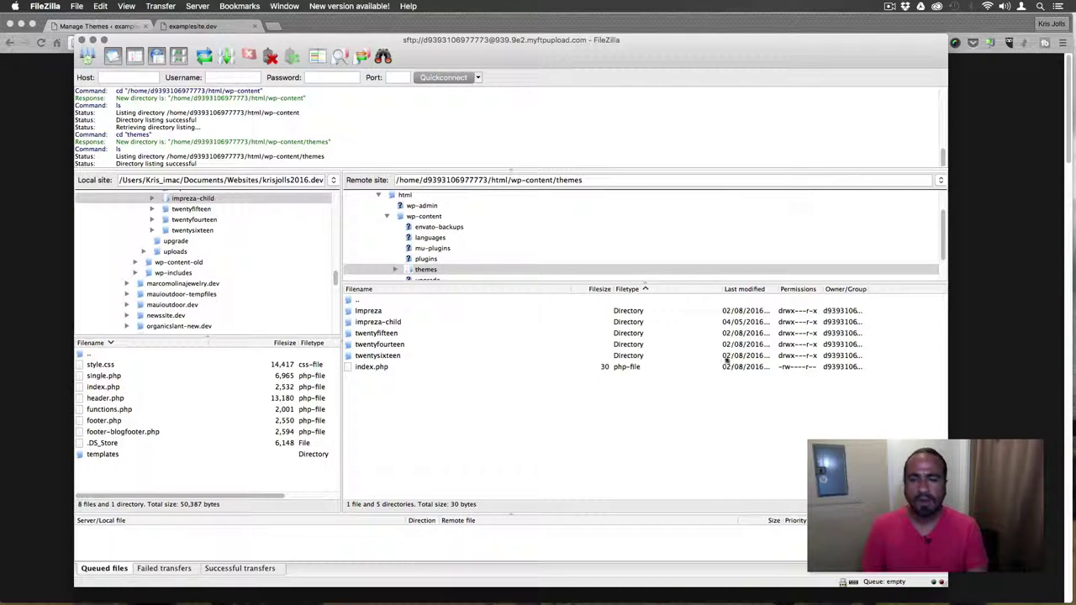
left_click(975, 350)
key("super+Tab")
key("super+Tab")
key("super+Tab")
key("super+Tab")
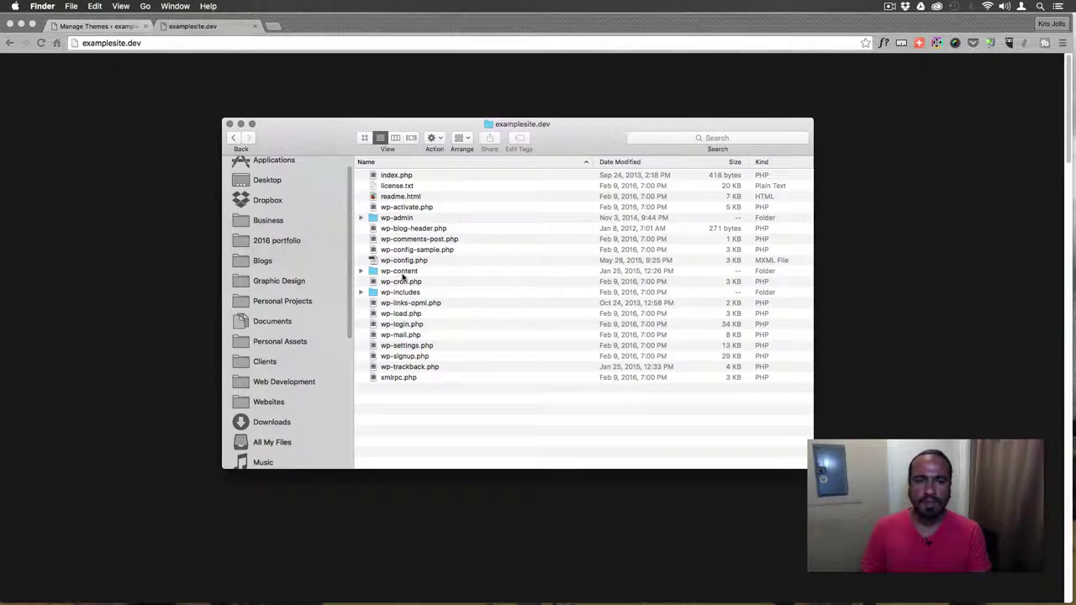
Open the local wp-content themes and rename twentysixteen-child to twentysixteen-child(null)
double_click(400, 271)
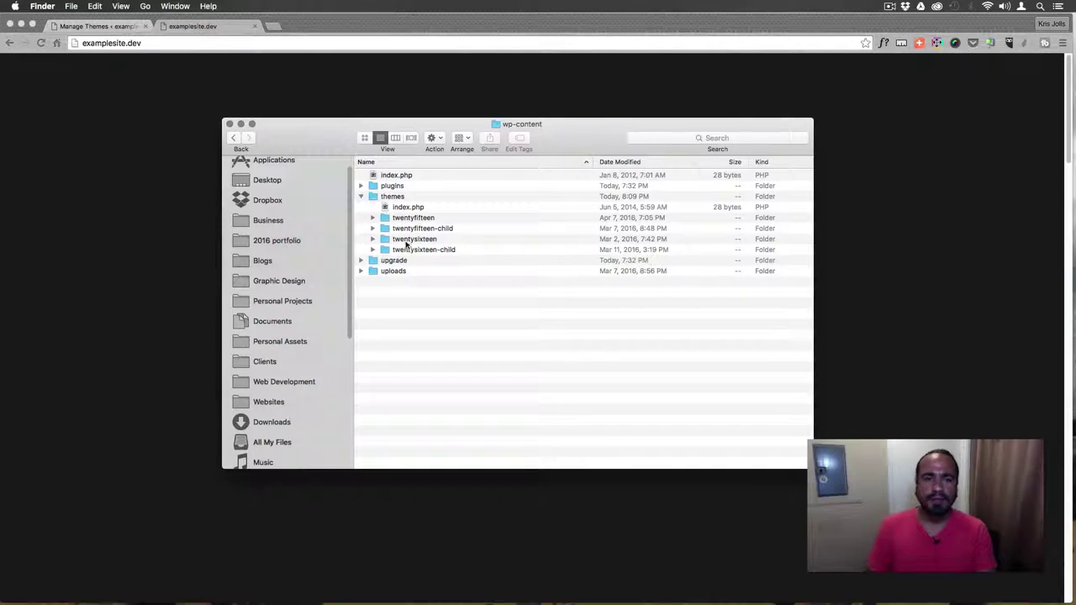
left_click(409, 241)
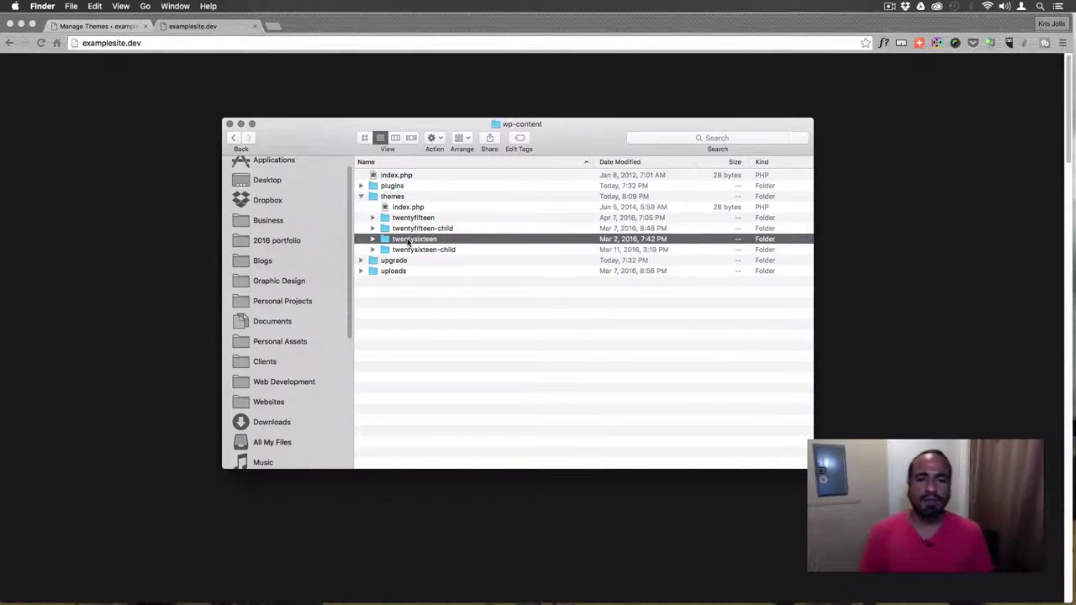
left_click(416, 250)
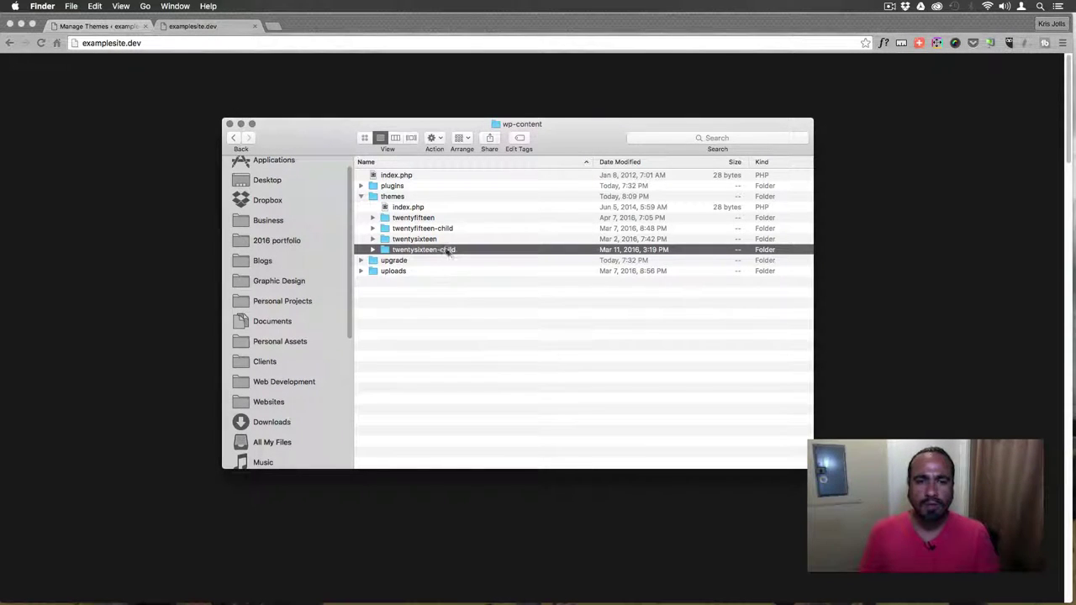
left_click(450, 250)
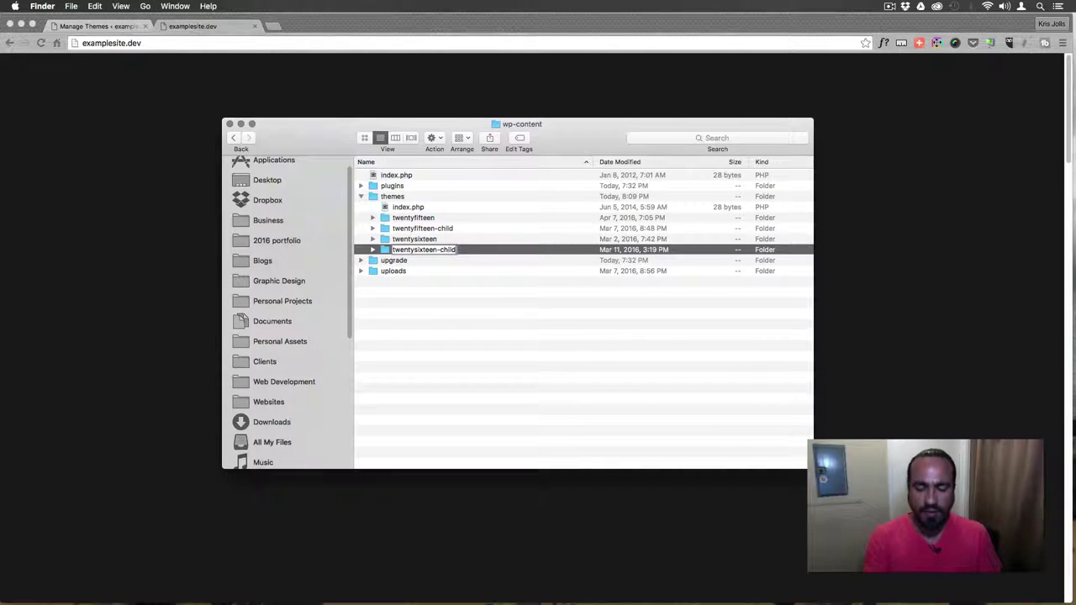
type("2null")
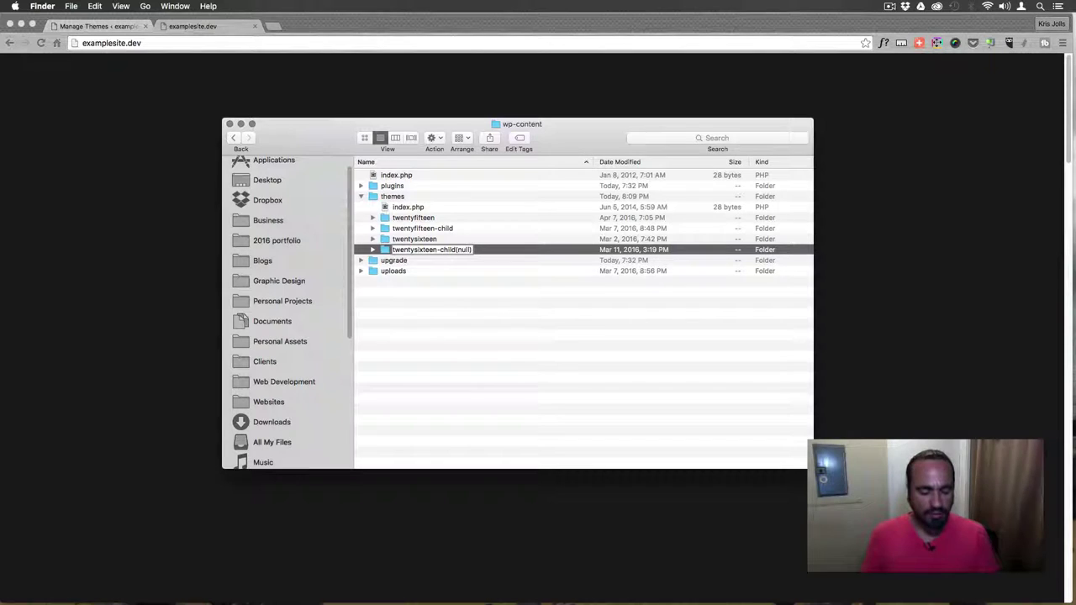
key("Return")
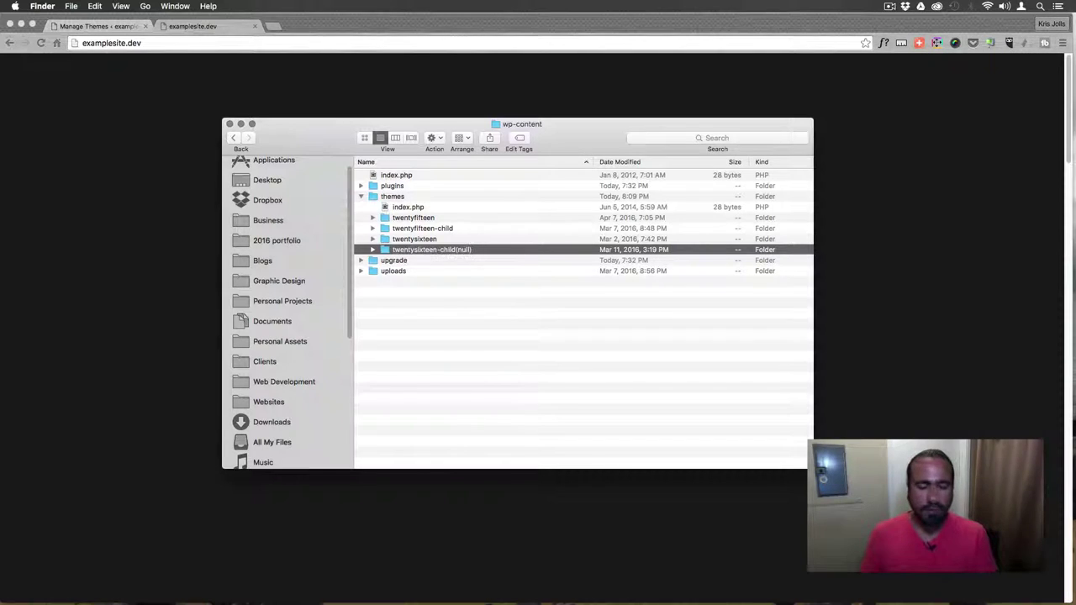
Rename the twentysixteen folder to twentysixteen(null)
left_click(436, 239)
key("Return")
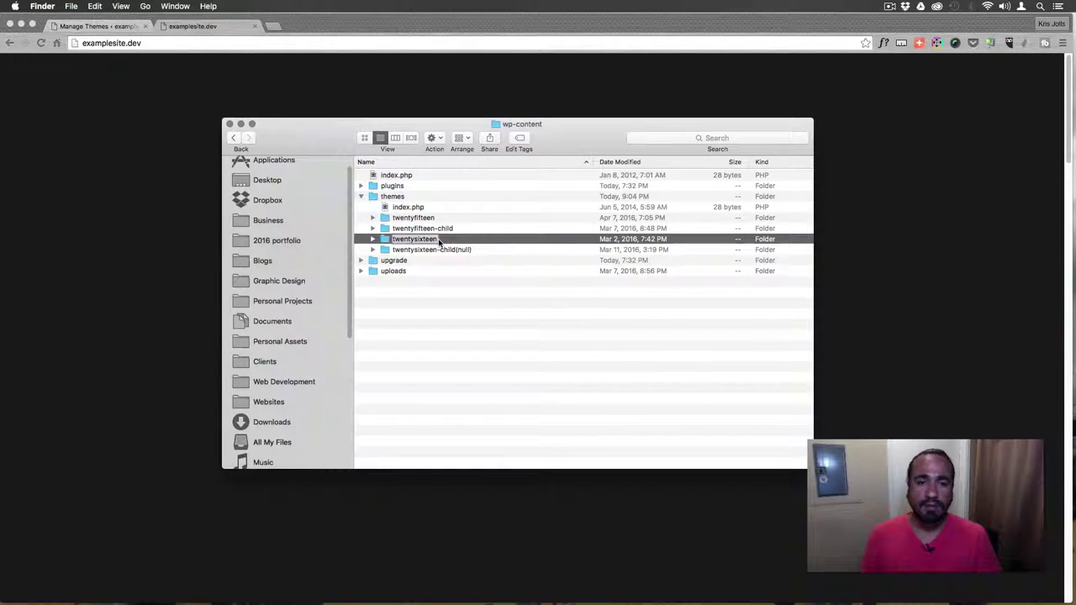
key("Right")
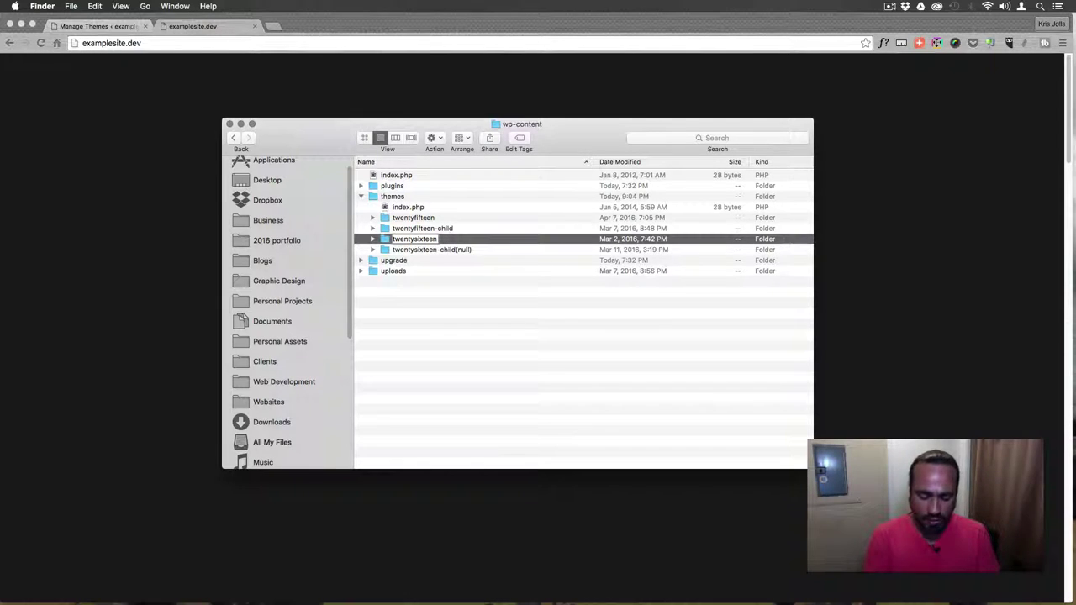
type("-")
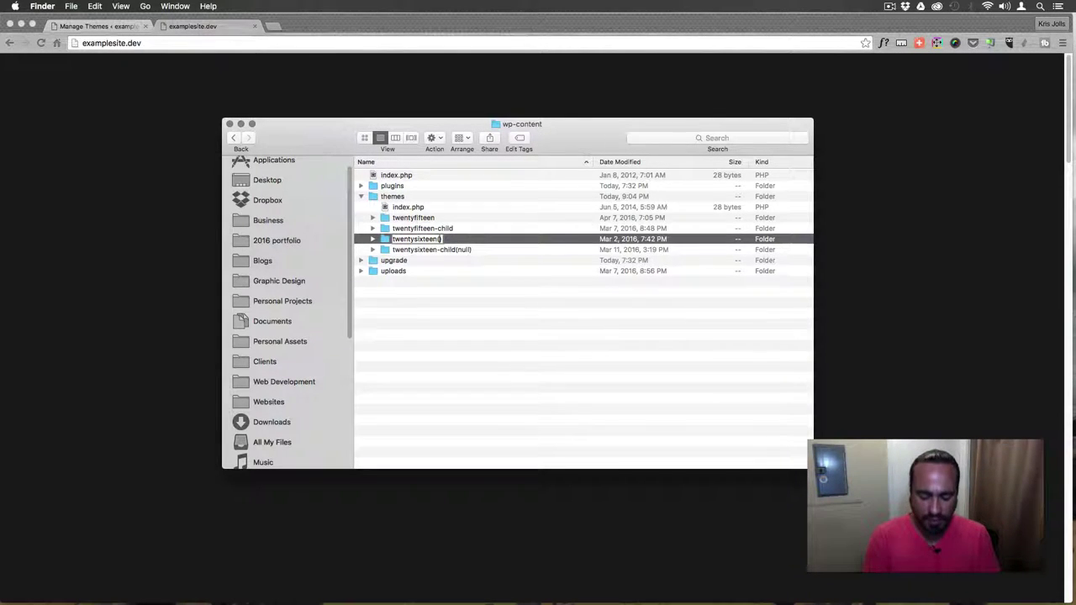
type("old")
key("Return")
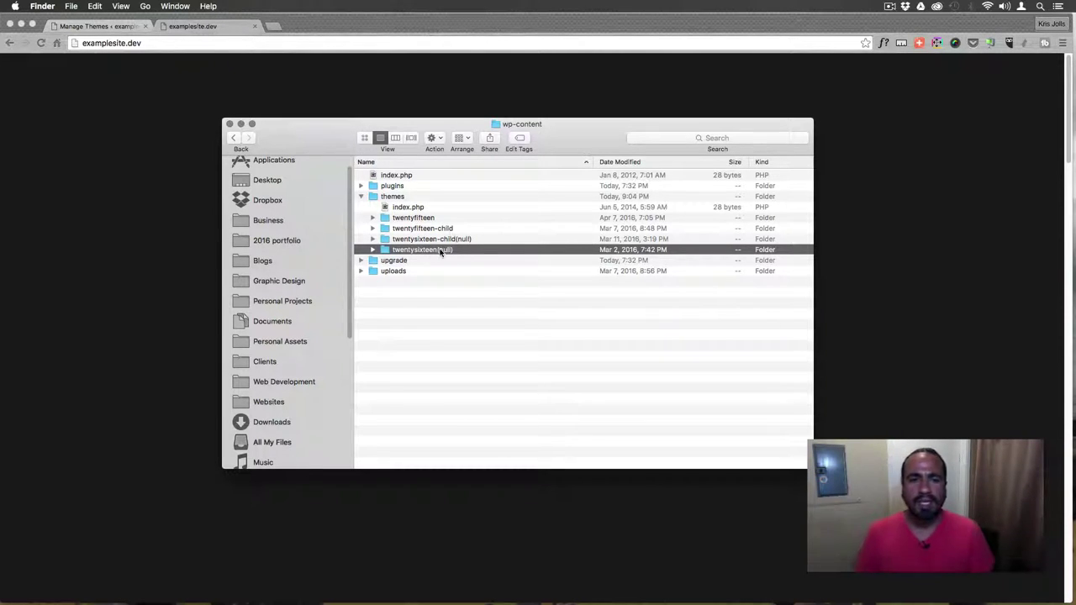
left_click(409, 219)
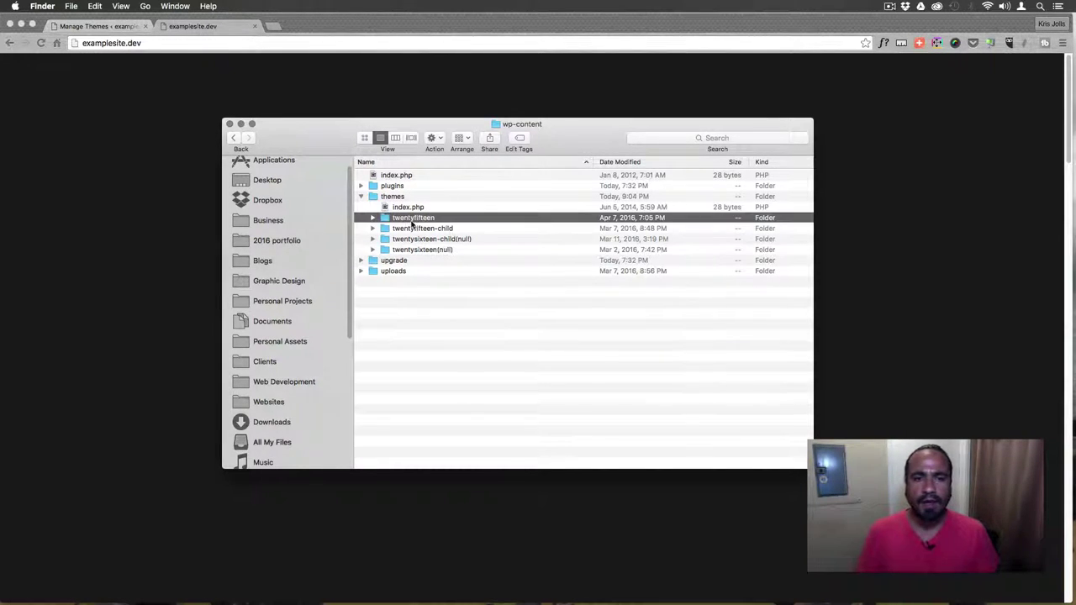
Check the renamed twentysixteen-child(null) and twentysixteen(null) folders before going back to the browser
left_click(452, 242)
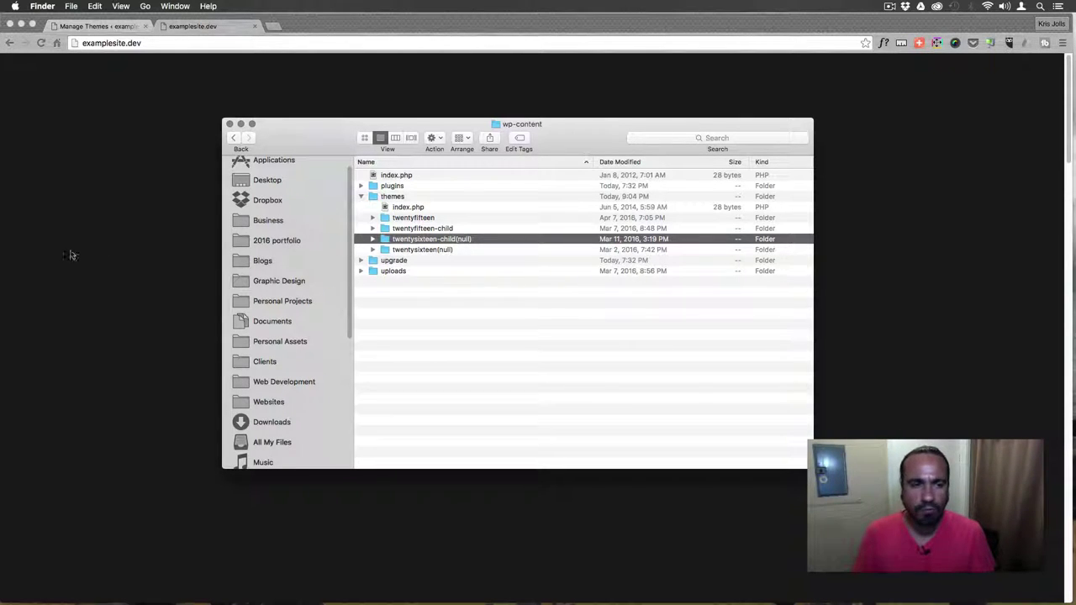
left_click(451, 251)
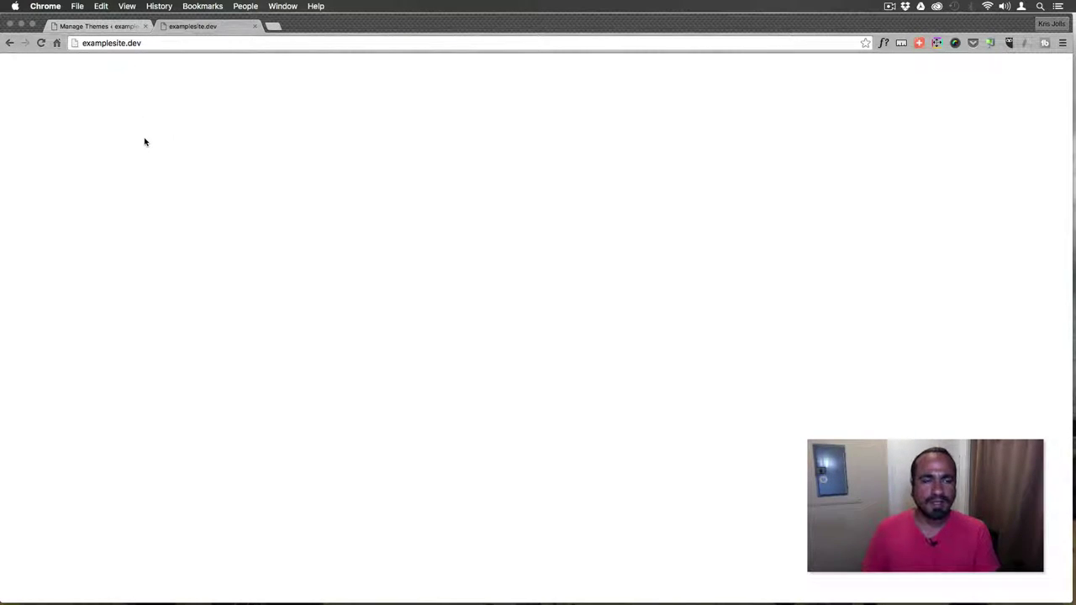
Reload Appearance > Themes in Chrome so it reports the active child theme as broken
key("super+Tab")
key("Tab")
key("Tab")
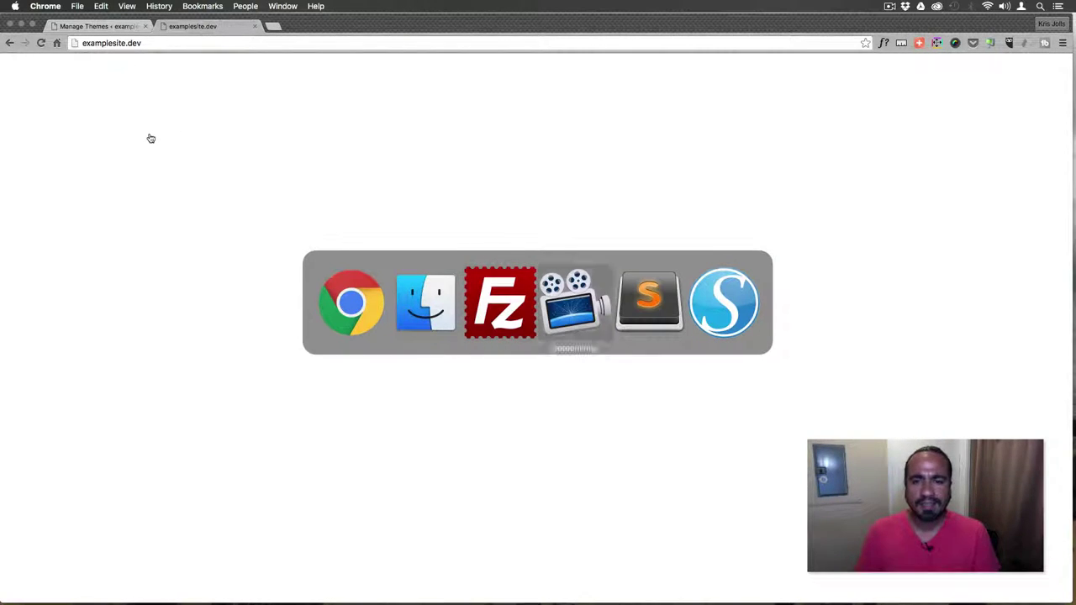
key("Tab")
key("Tab")
key("Tab")
key("Tab")
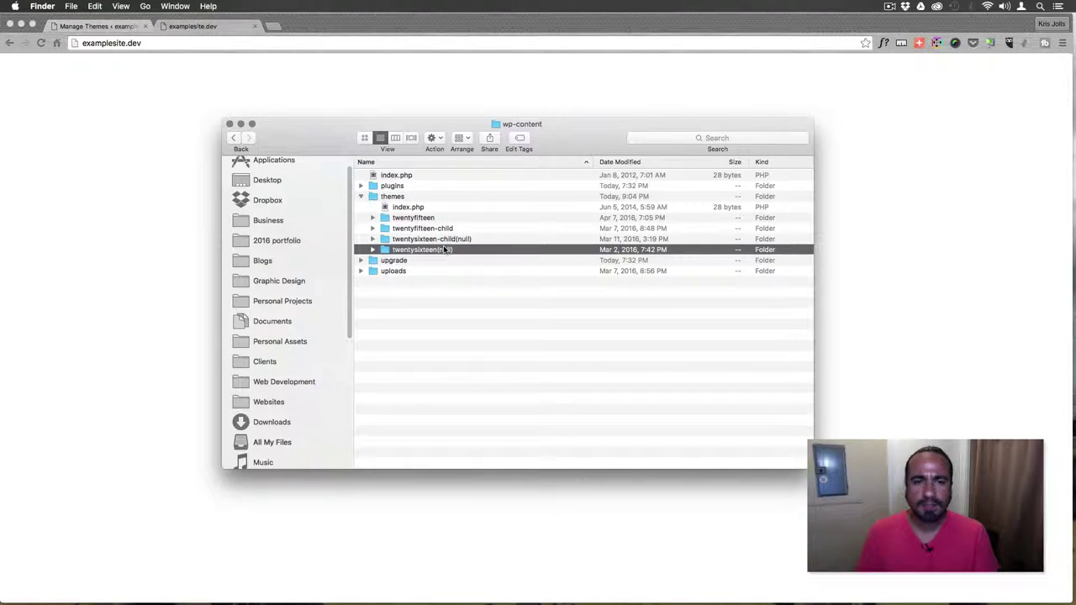
left_click(55, 208)
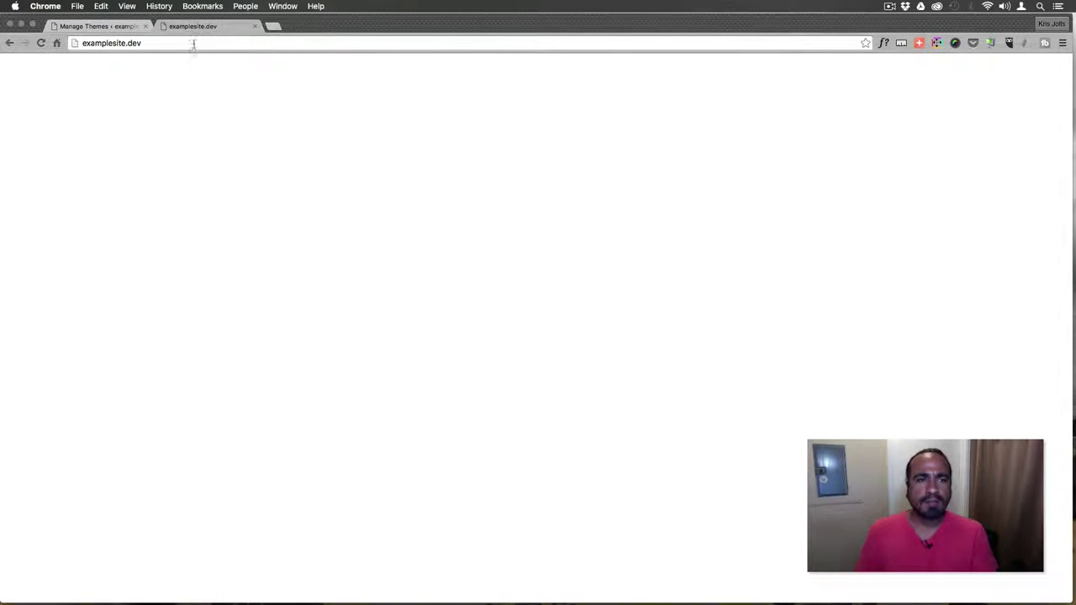
left_click(120, 28)
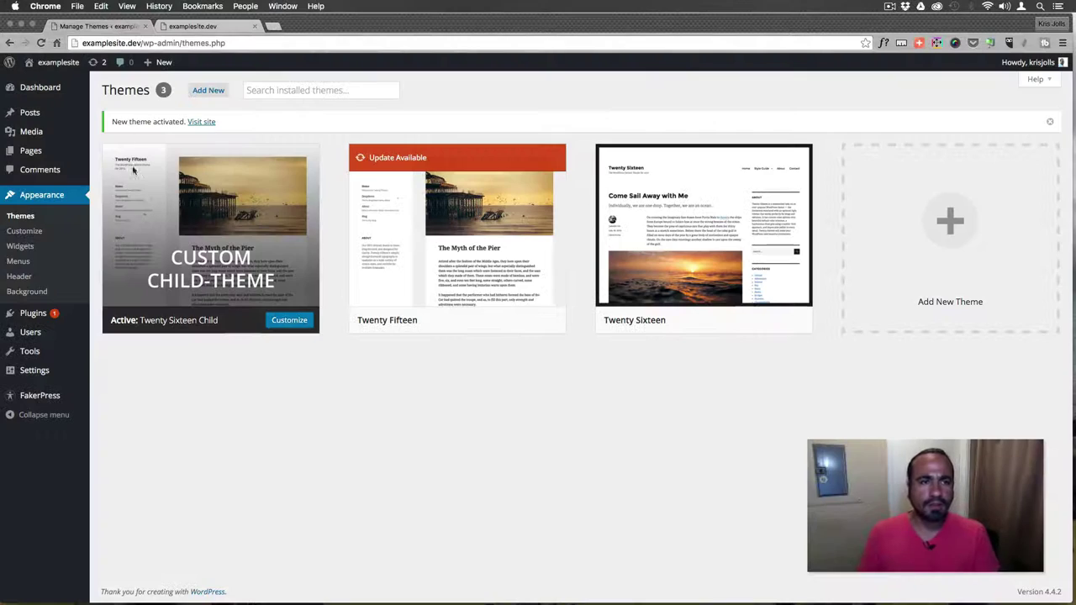
left_click(58, 231)
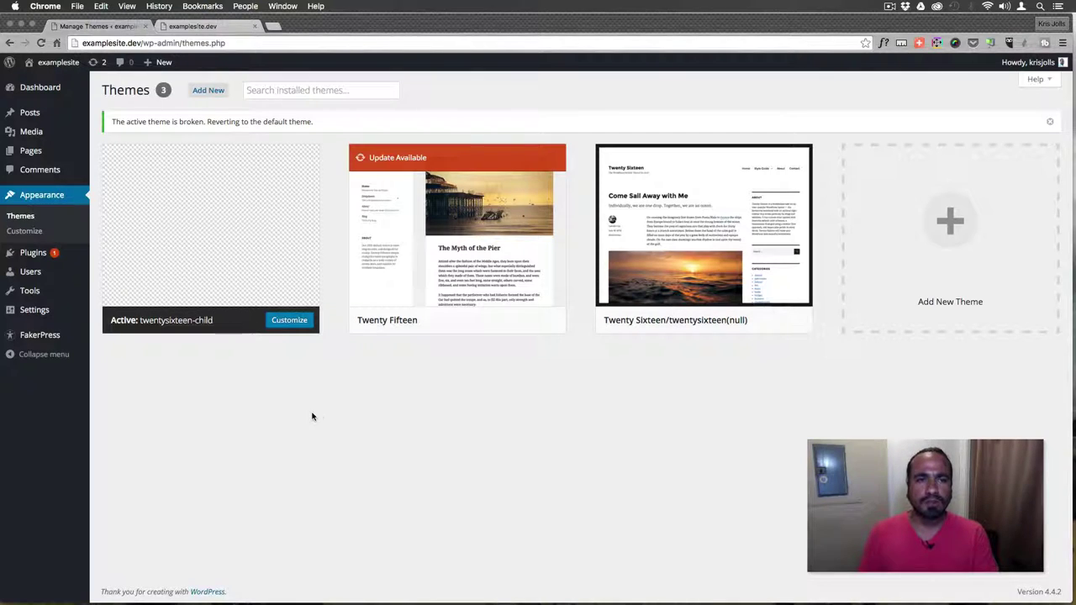
left_click(235, 28)
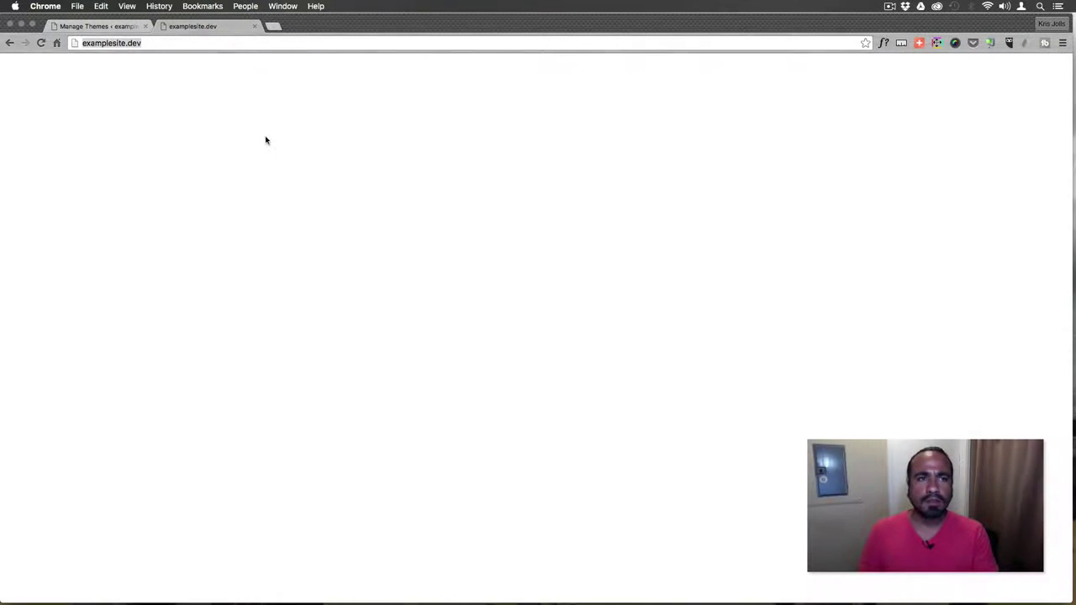
key("Return")
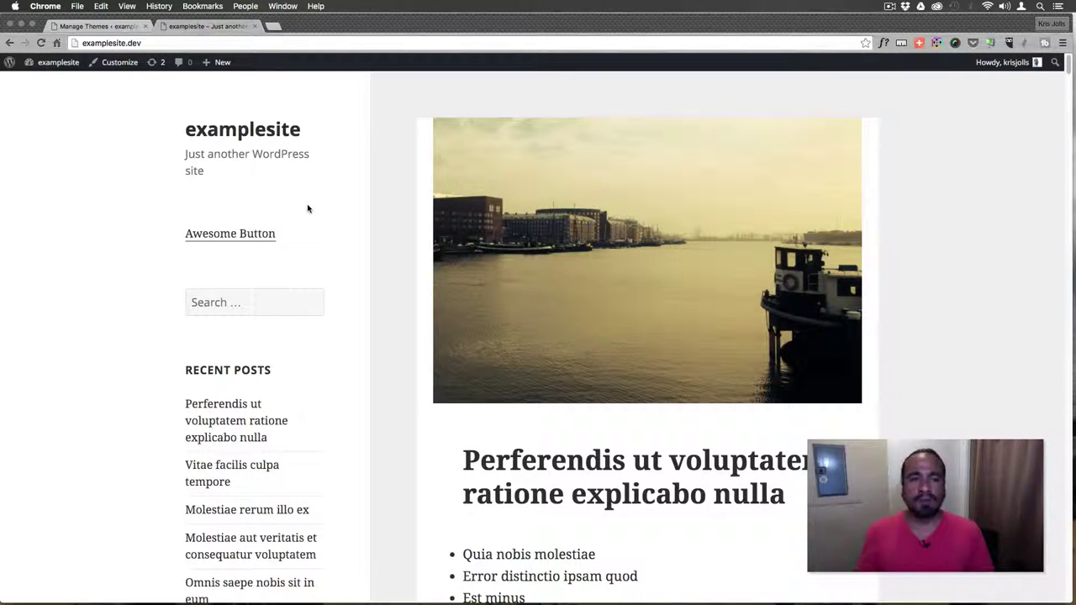
scroll(405, 328, "down", 3)
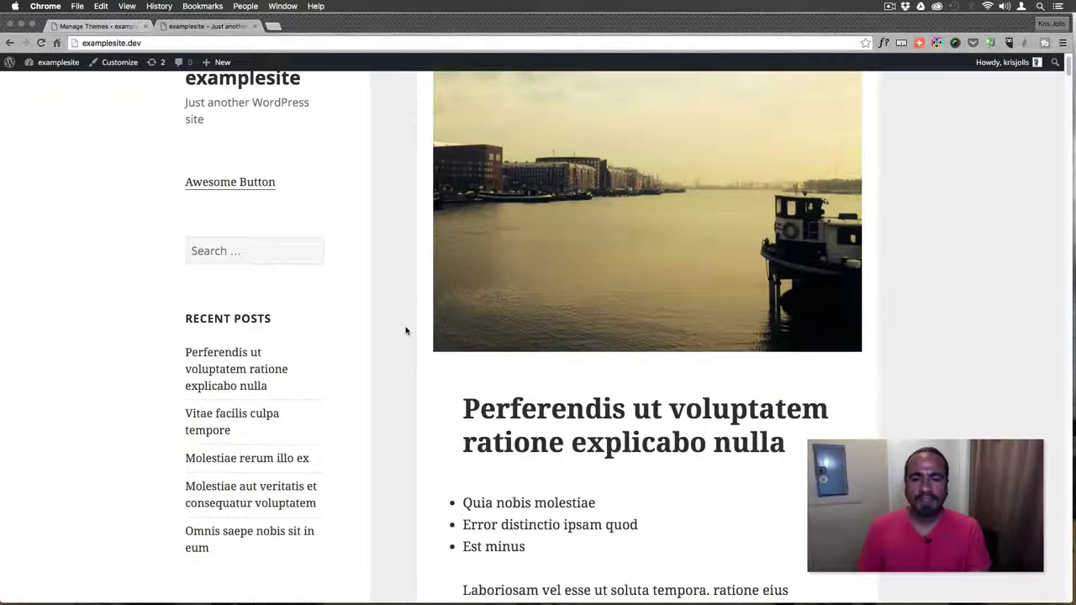
scroll(405, 330, "down", 5)
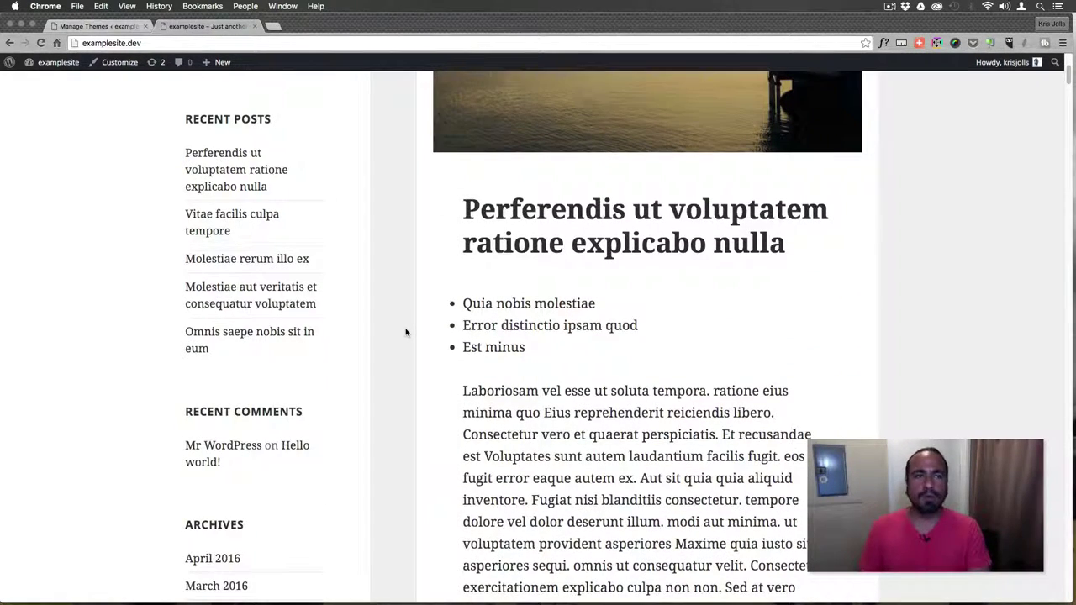
scroll(405, 335, "down", 1)
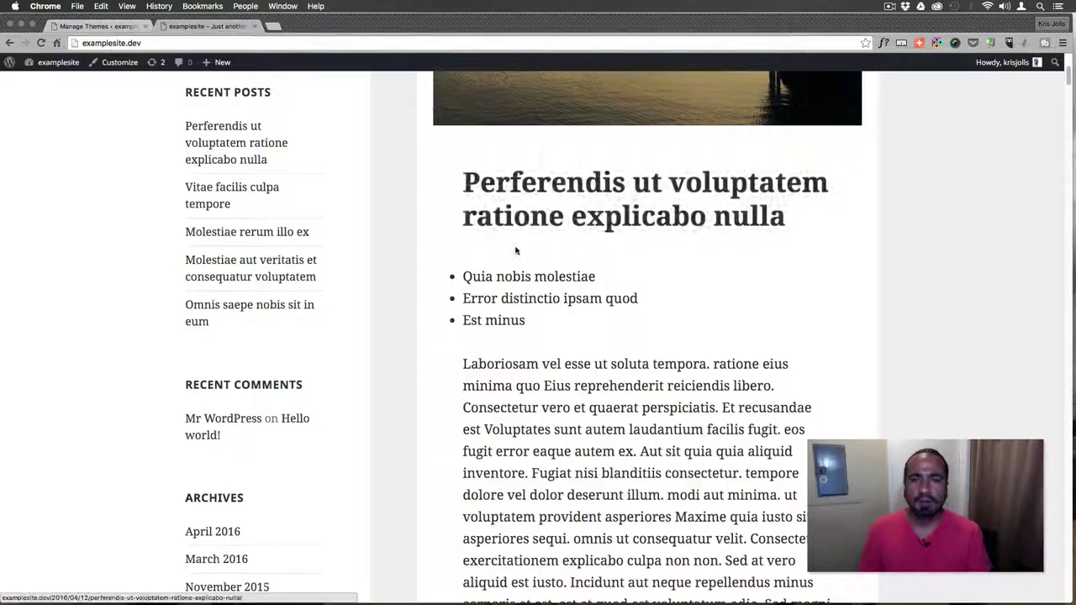
key("super+r")
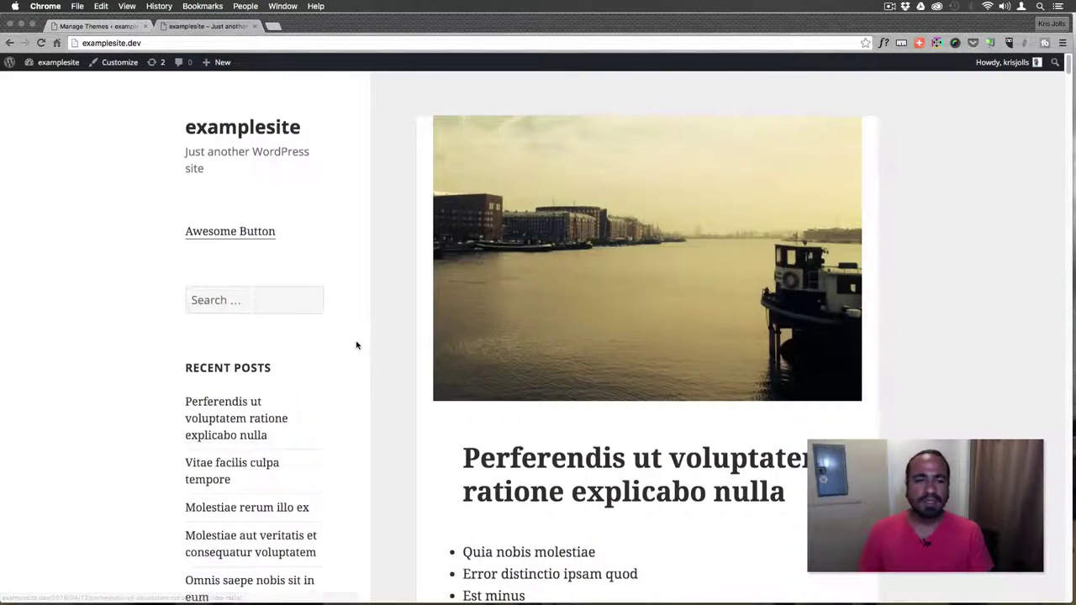
scroll(263, 345, "down", 9)
scroll(643, 332, "down", 20)
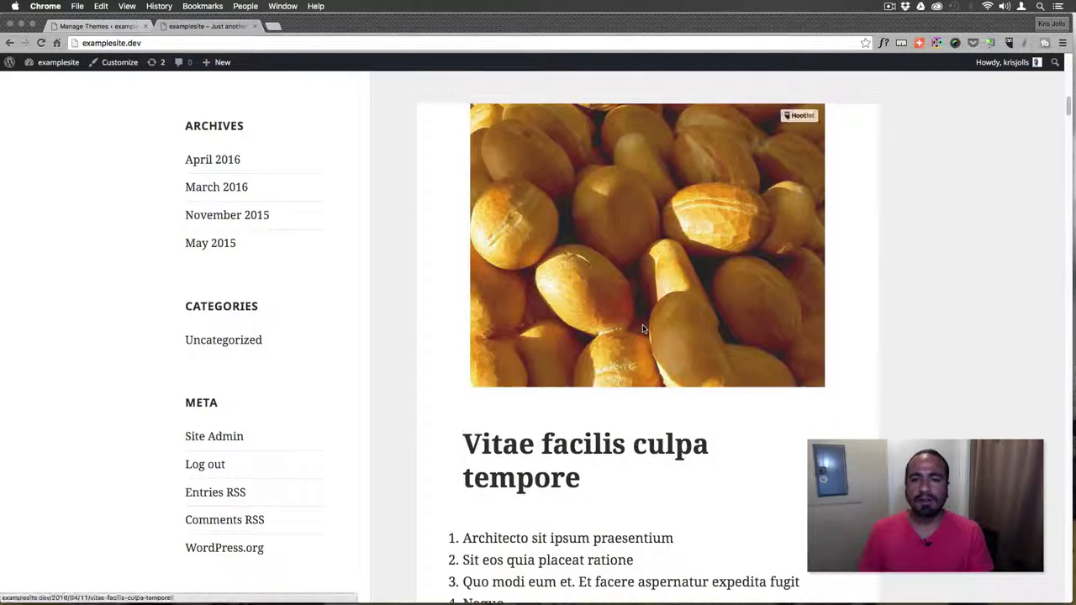
scroll(546, 329, "down", 10)
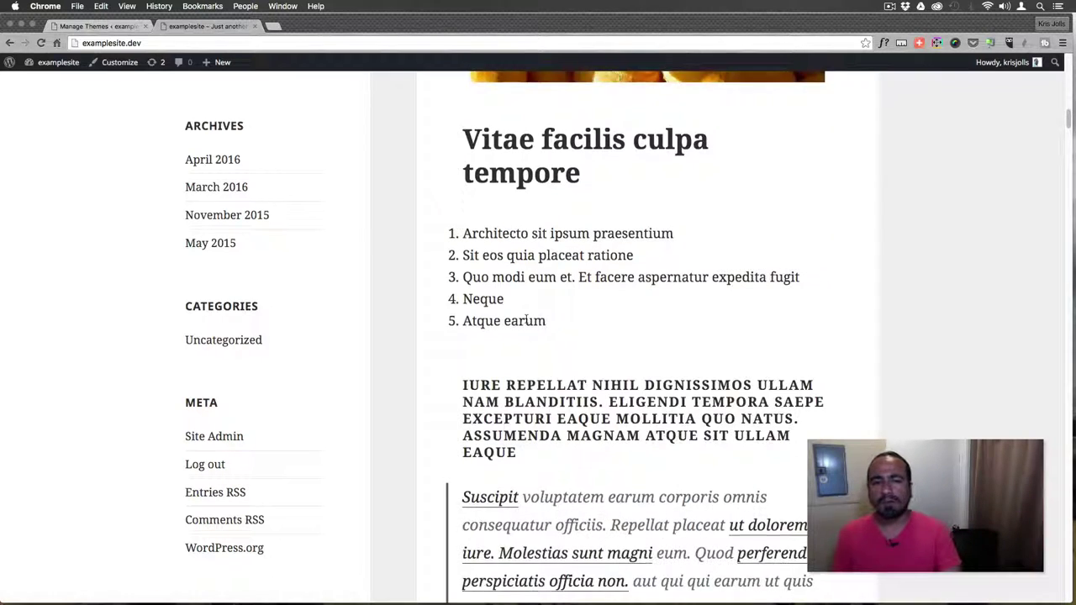
scroll(524, 320, "down", 11)
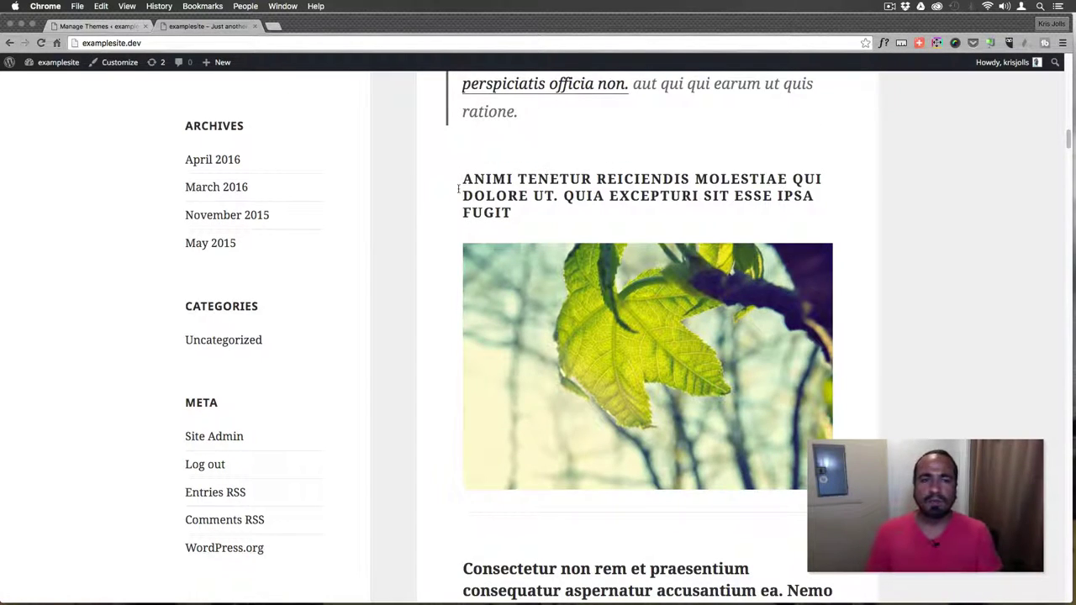
scroll(407, 227, "up", 20)
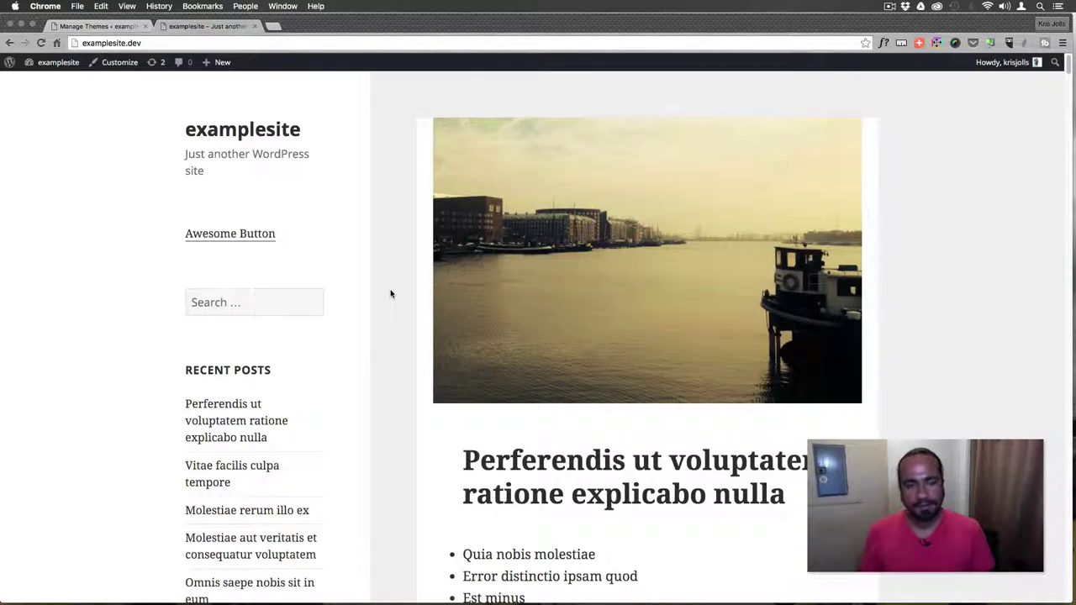
scroll(391, 293, "down", 5)
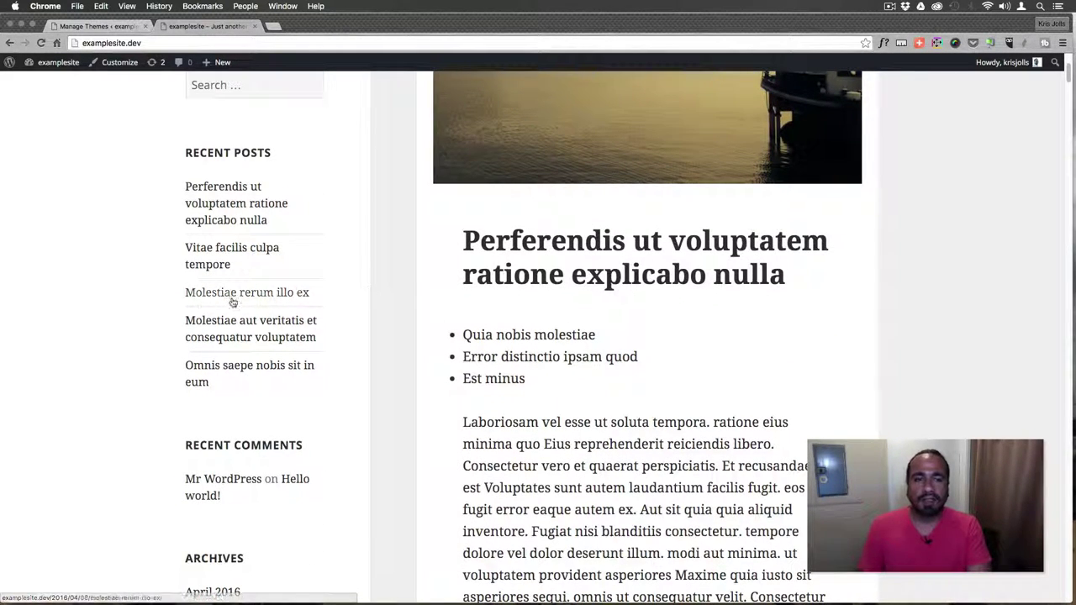
scroll(462, 349, "up", 5)
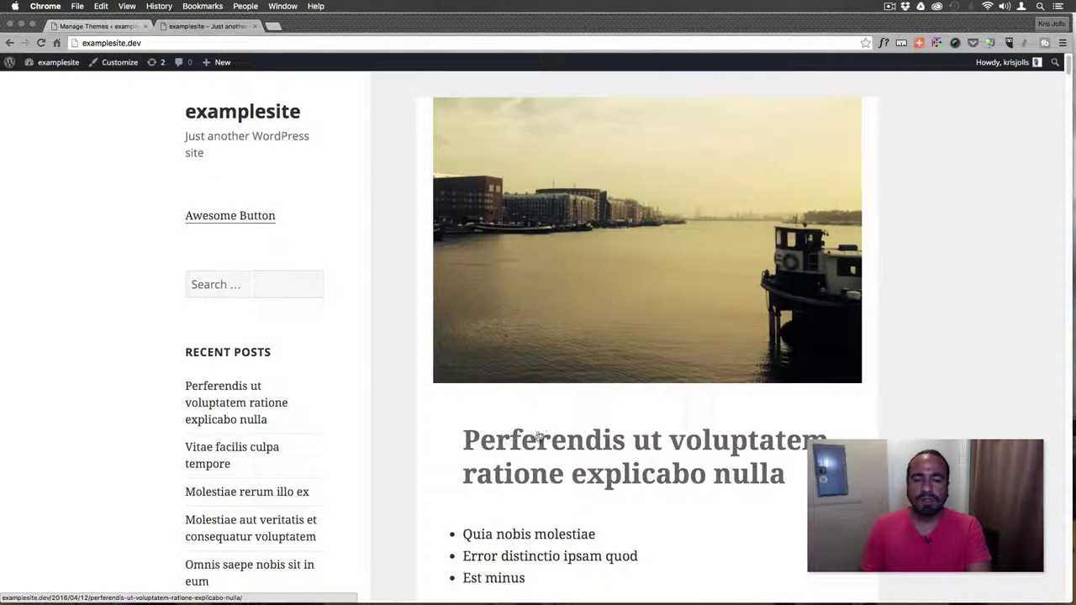
scroll(471, 353, "down", 2)
scroll(428, 378, "up", 2)
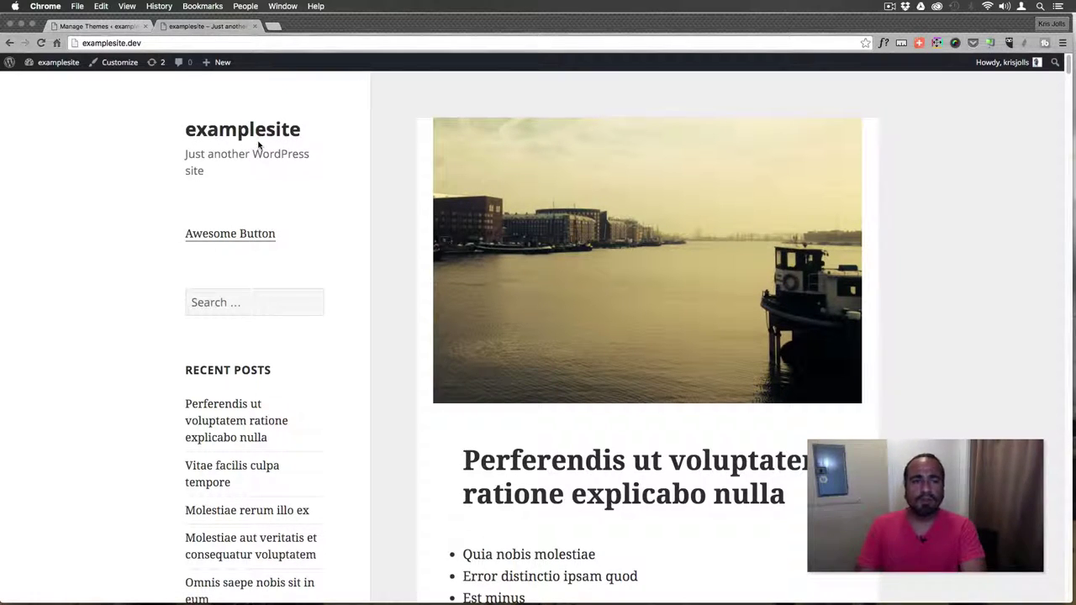
key("super+Tab")
key("super+Tab")
key("super+Tab")
key("super+Tab")
key("super+Tab")
key("super+Tab")
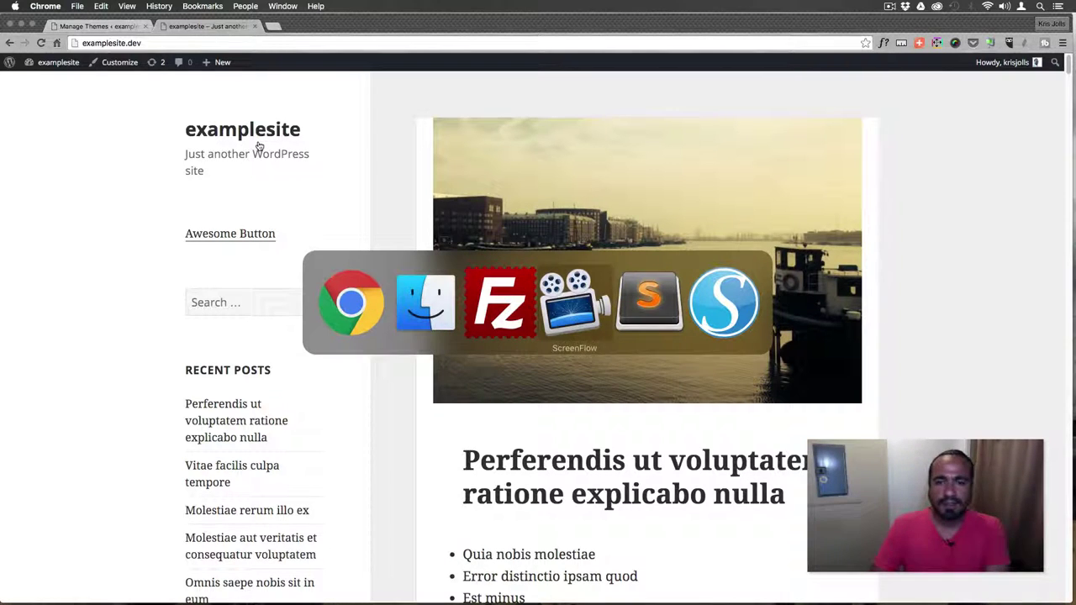
key("super+Tab")
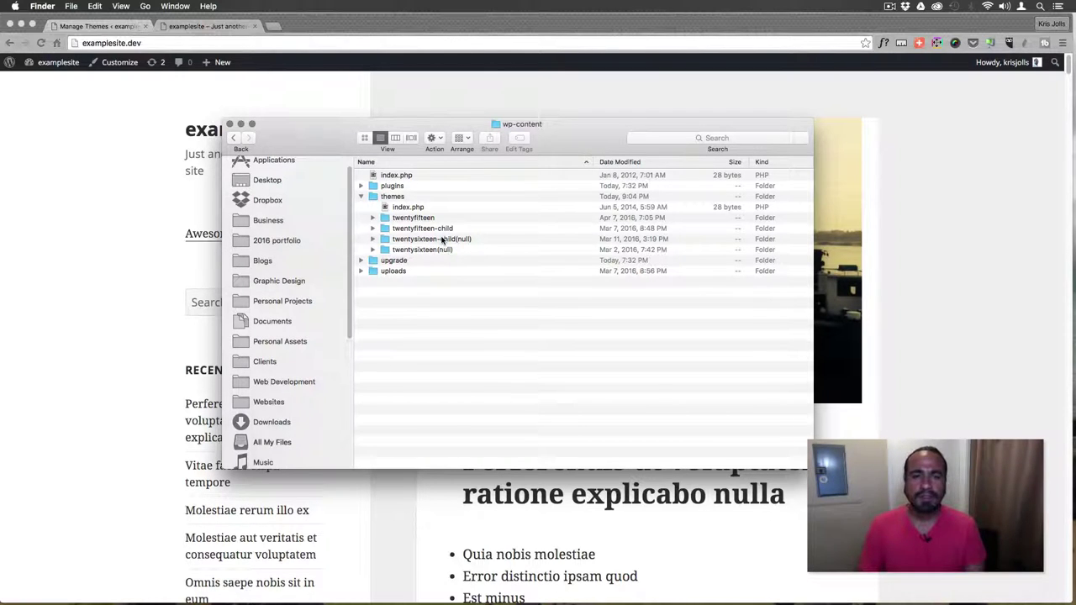
left_click(174, 255)
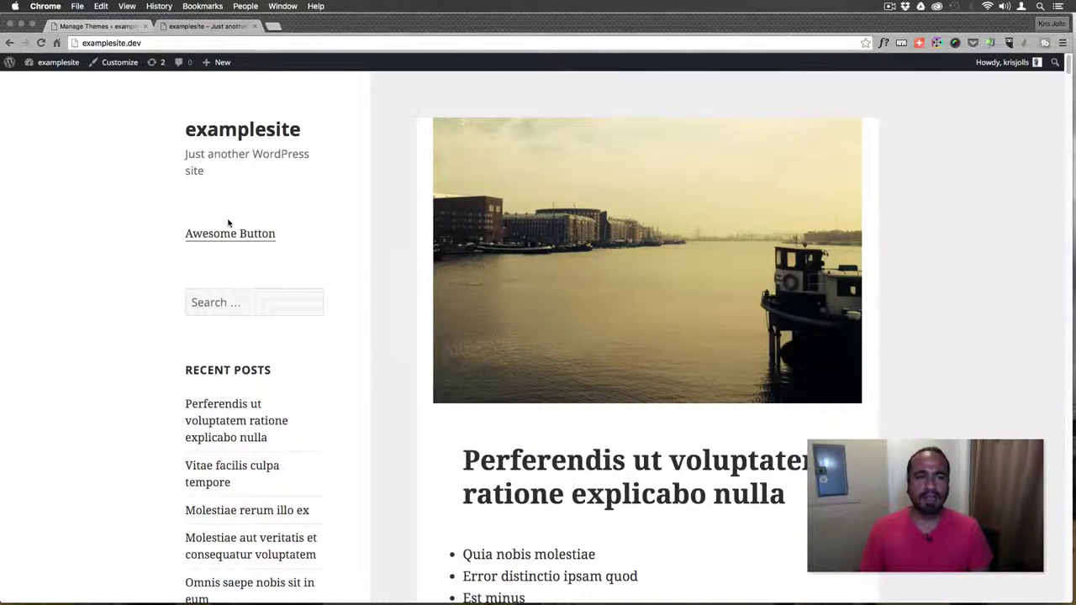
scroll(458, 460, "down", 3)
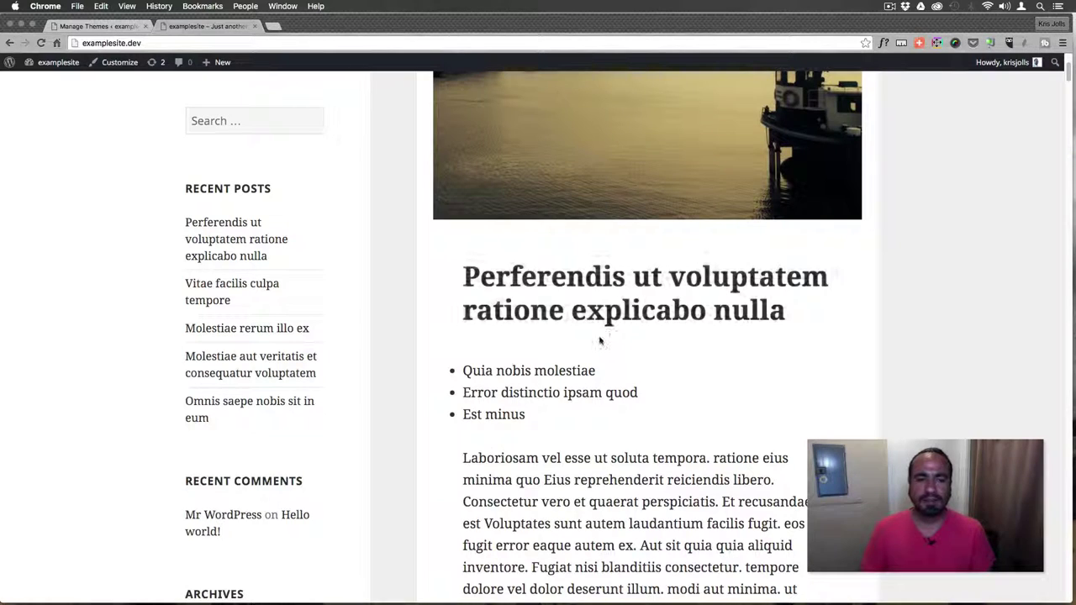
scroll(396, 408, "up", 3)
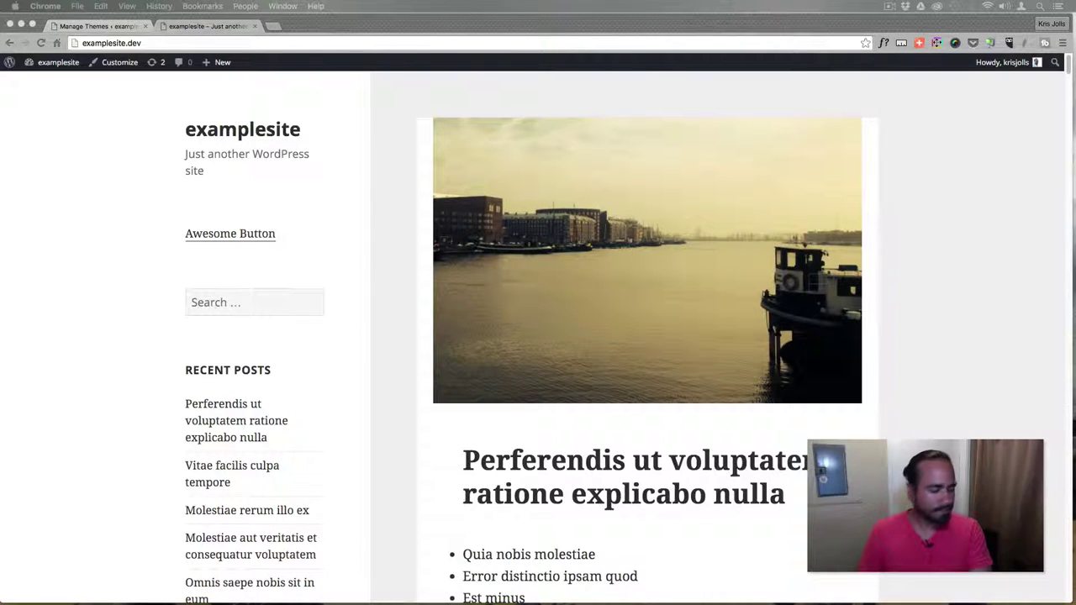
Reload the site in Chrome and go to the Manage Themes page
left_click(77, 235)
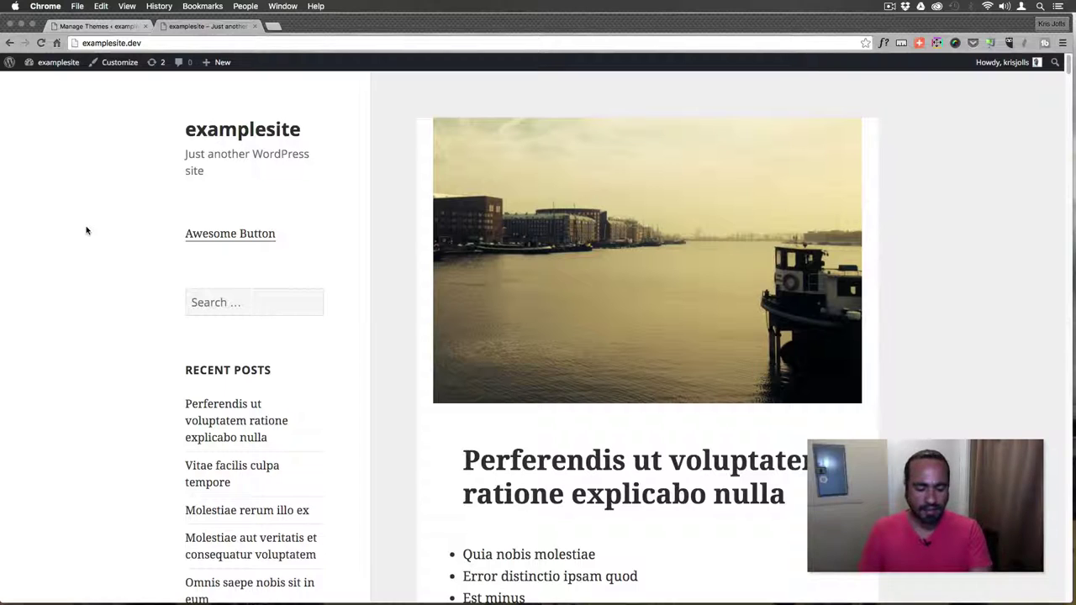
key("super+r")
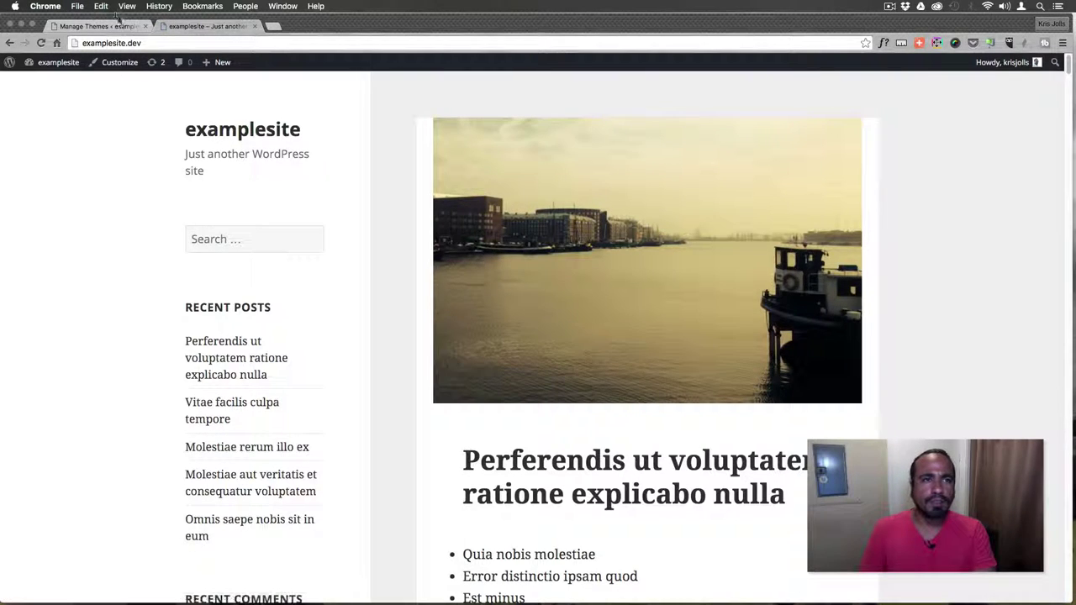
left_click(121, 26)
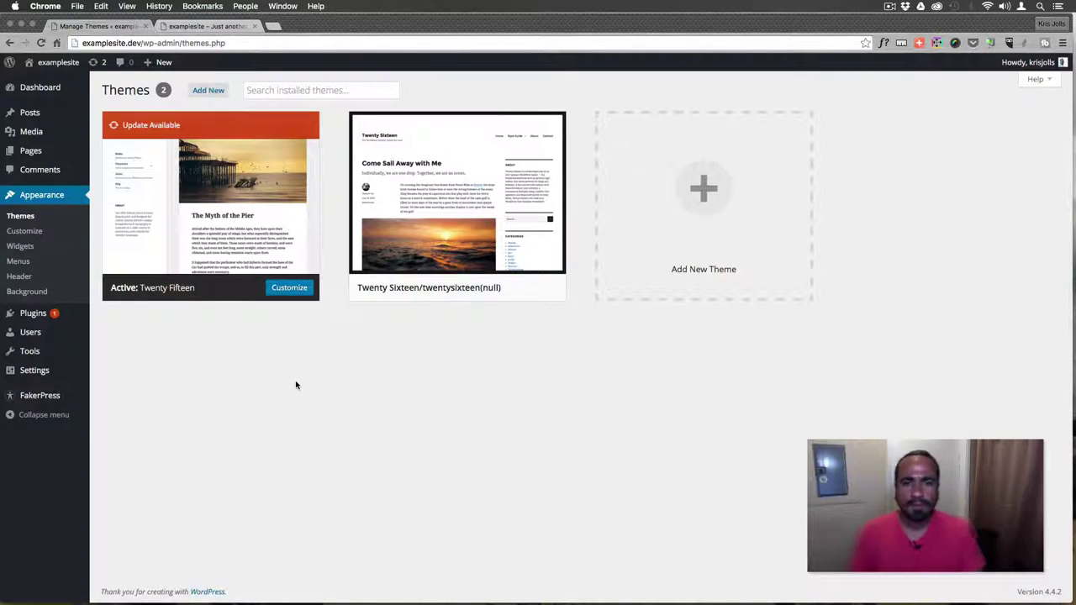
Rename the twentysixteen-child(null) folder back to twentysixteen-child in Finder
key("super+Tab")
key("super+Tab")
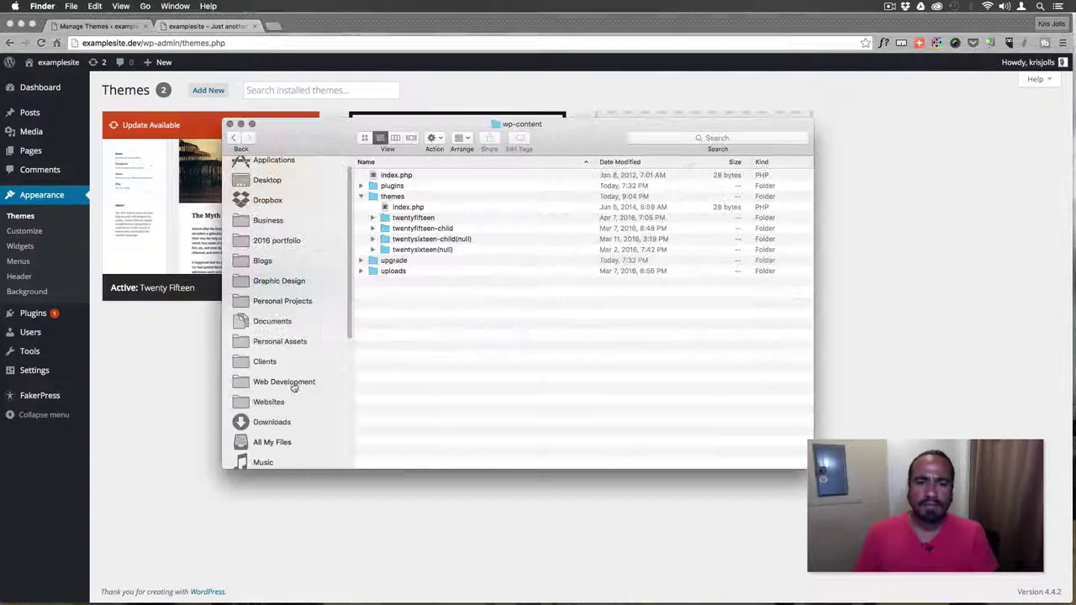
left_click(458, 242)
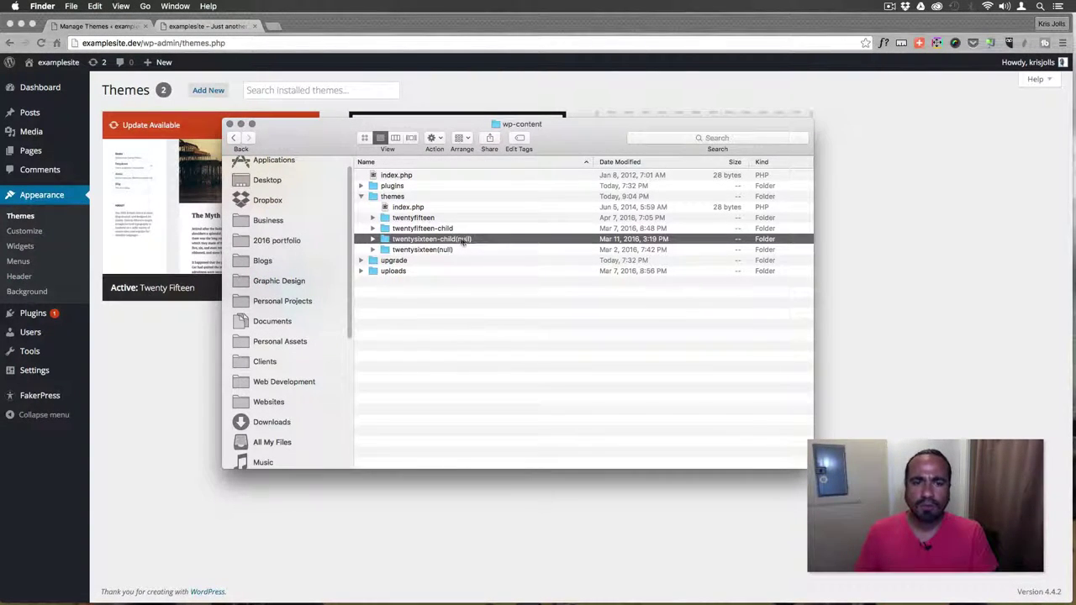
left_click(462, 242)
left_click(467, 243)
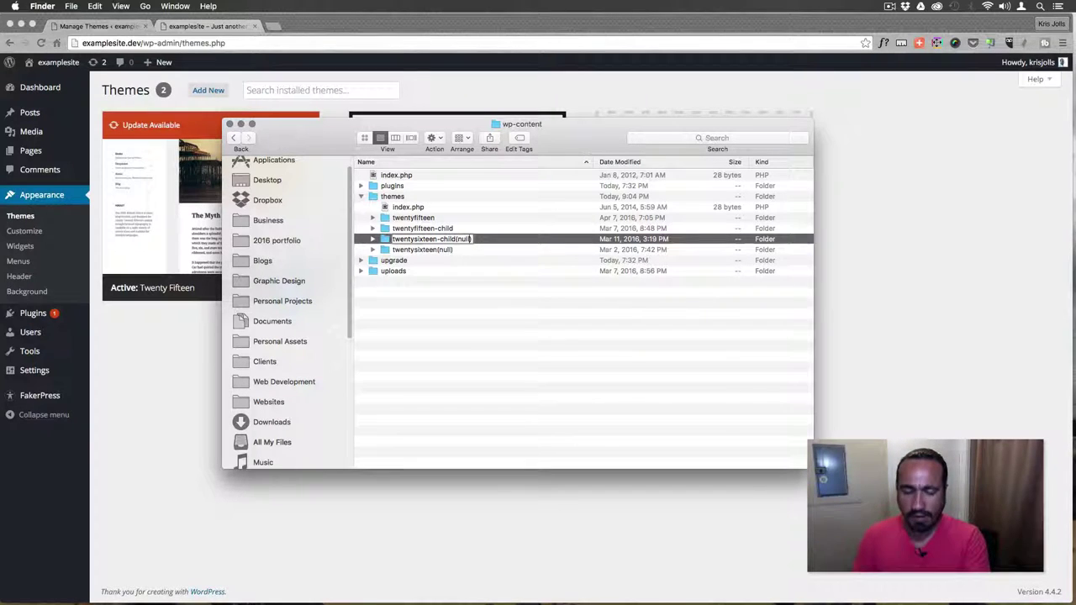
key("BackSpace")
key("BackSpace")
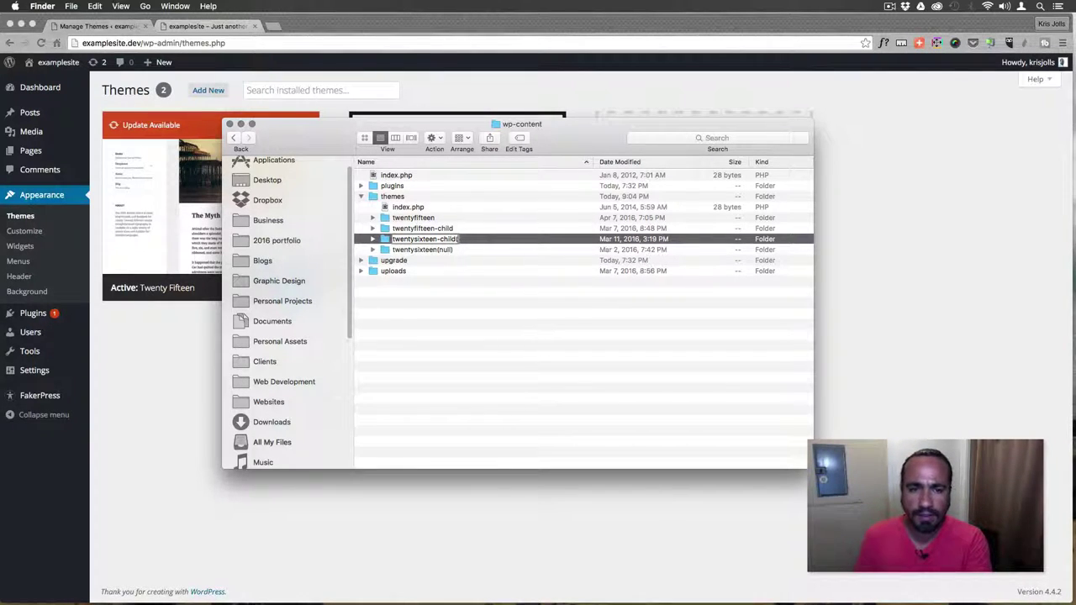
left_click(449, 251)
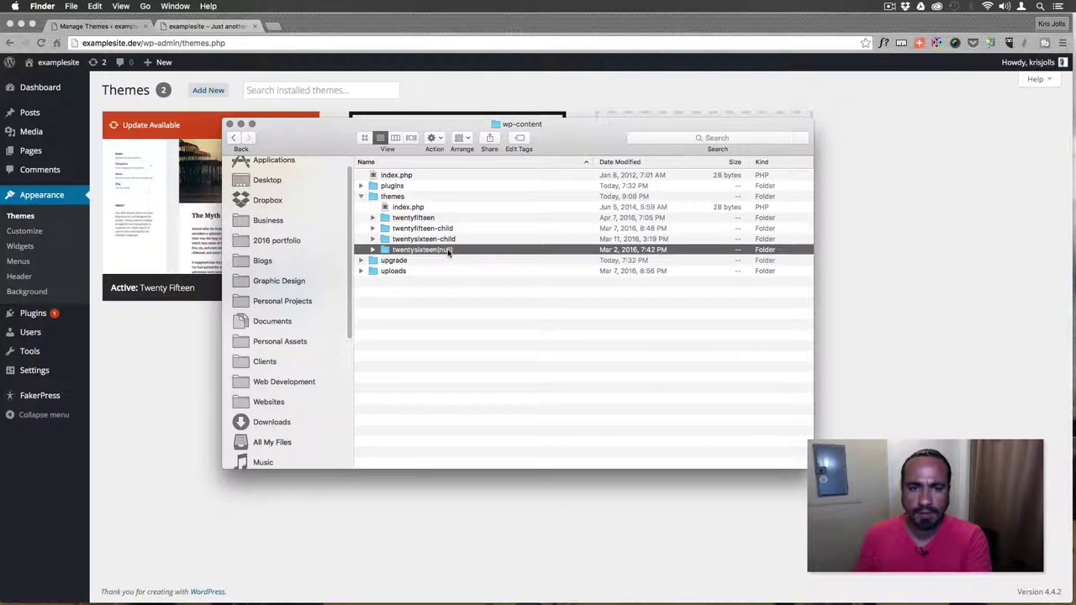
Rename the twentysixteen(null) folder back to twentysixteen
key("Return")
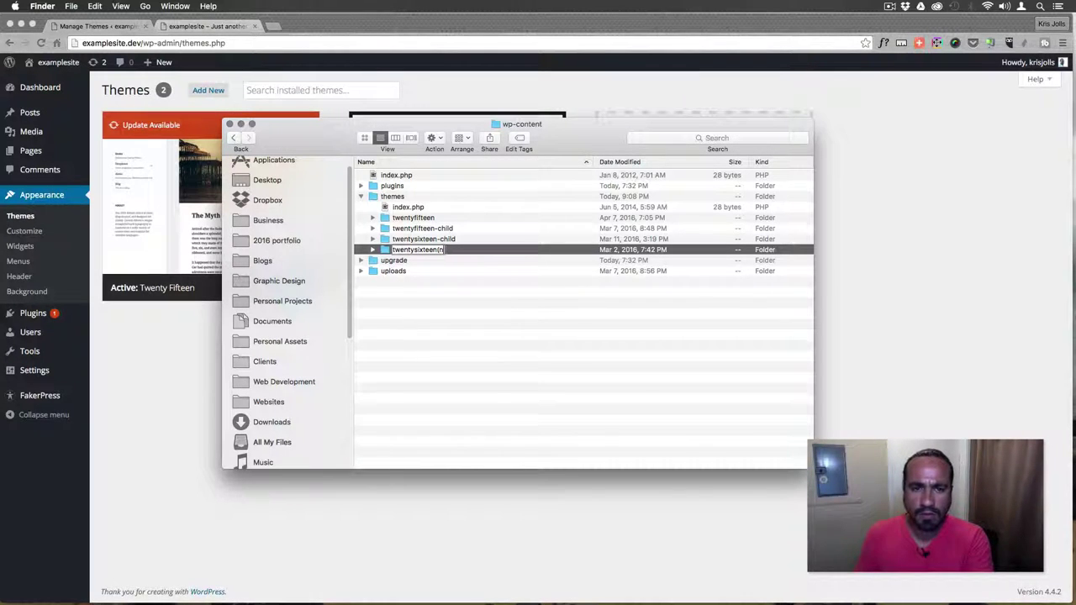
key("BackSpace")
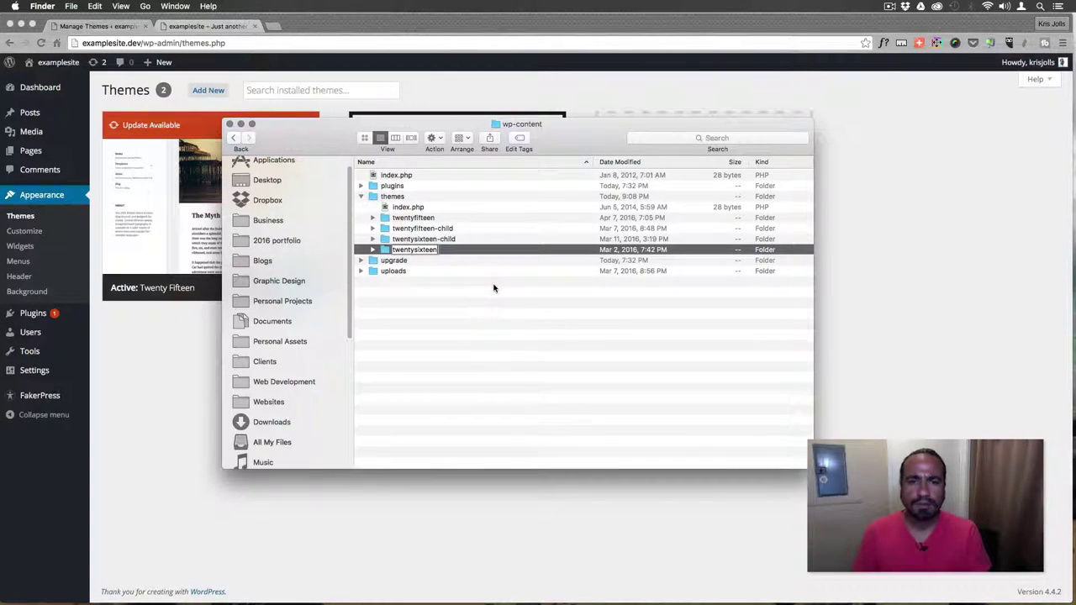
key("Return")
left_click(200, 348)
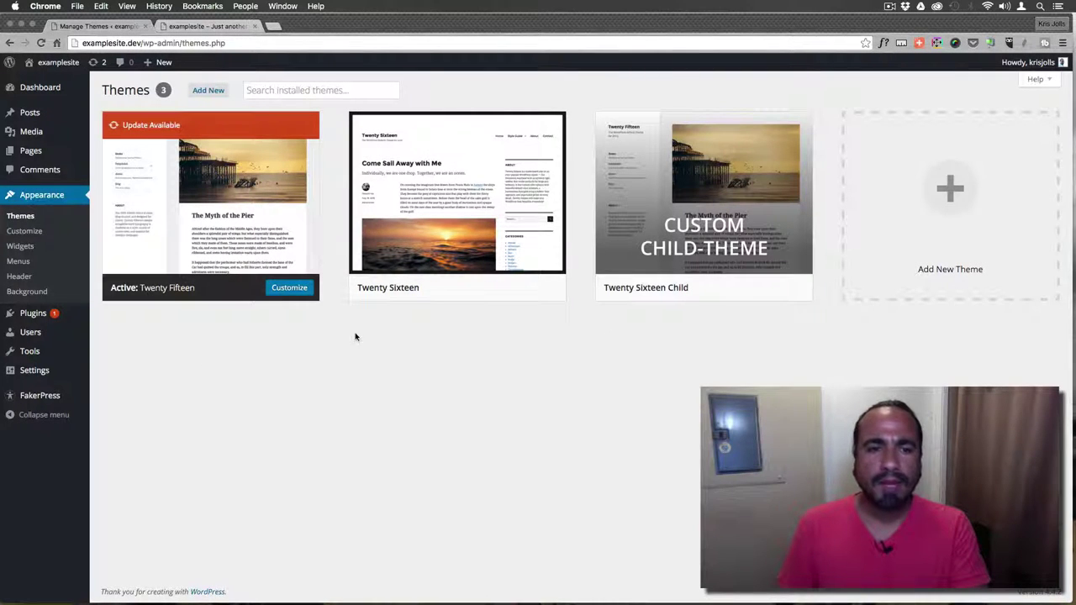
Live-preview Twenty Sixteen Child, Save & Activate it, and scroll the restored front page
mouse_move(437, 245)
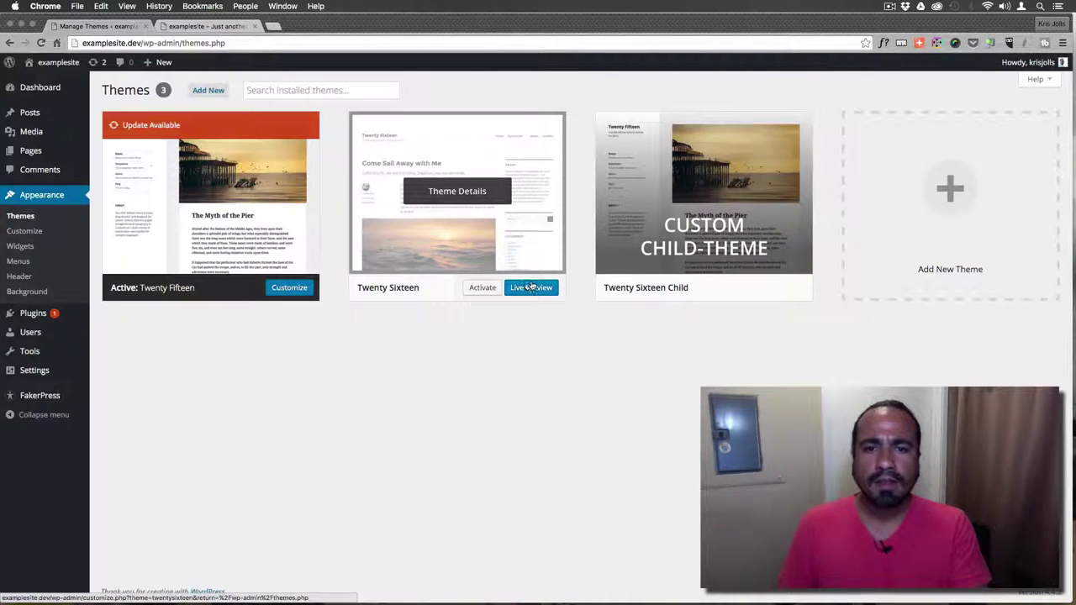
left_click(773, 287)
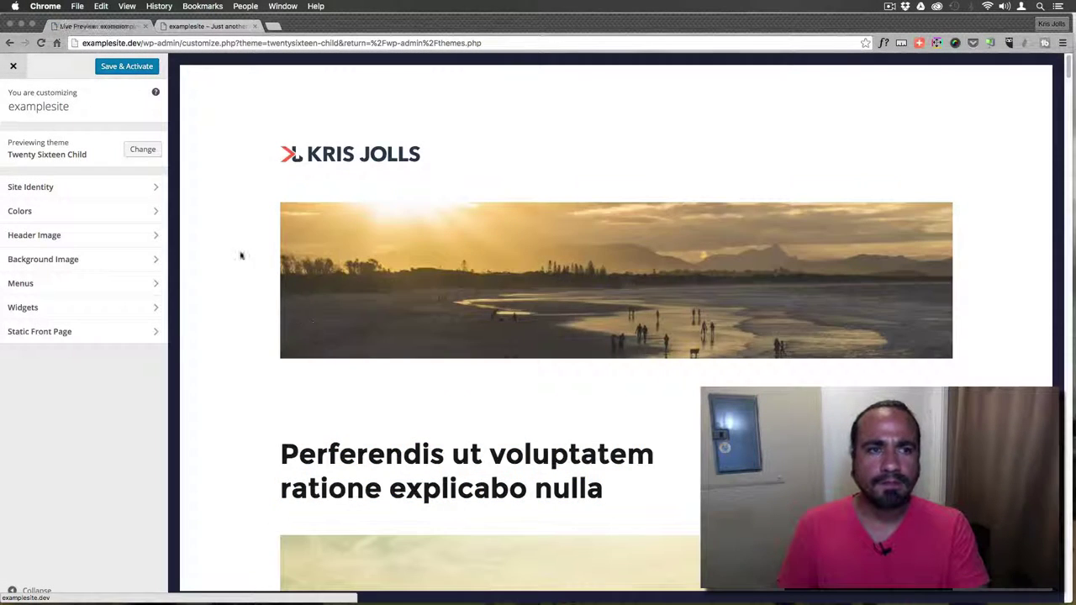
left_click(112, 67)
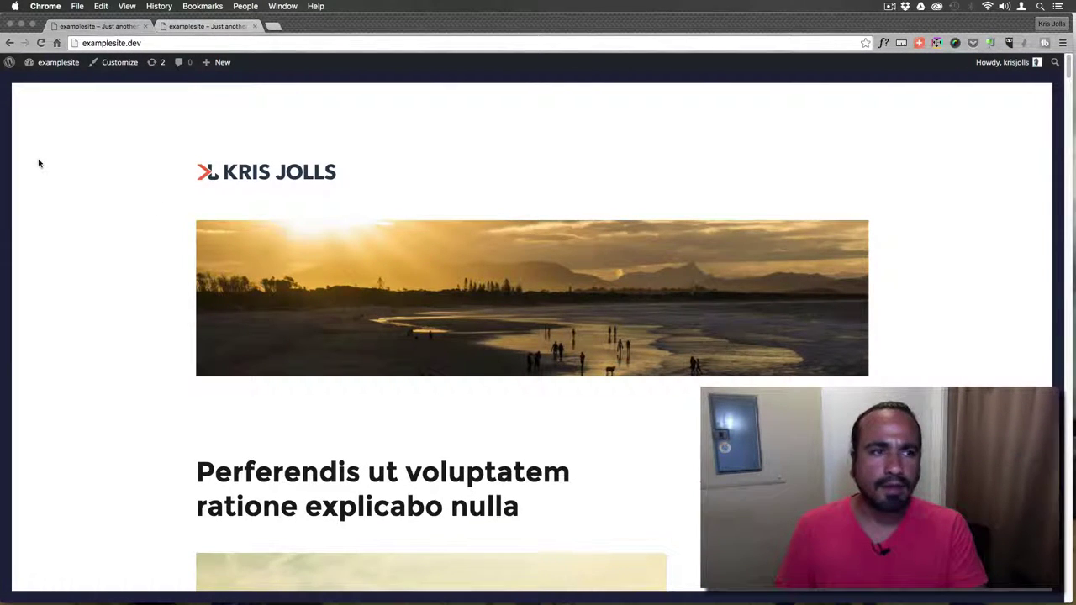
scroll(69, 310, "down", 10)
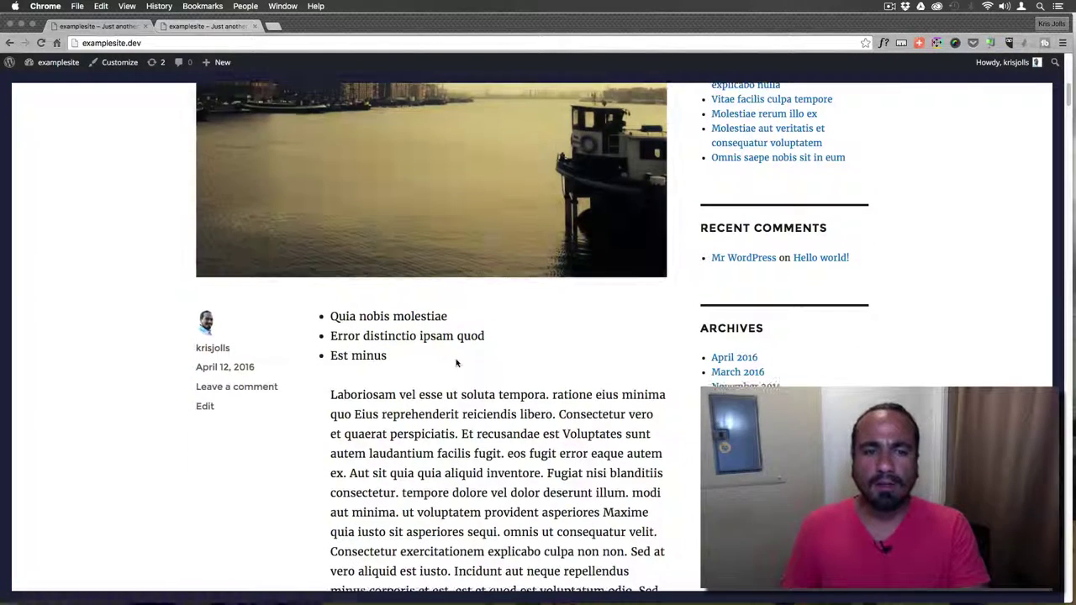
scroll(664, 294, "down", 4)
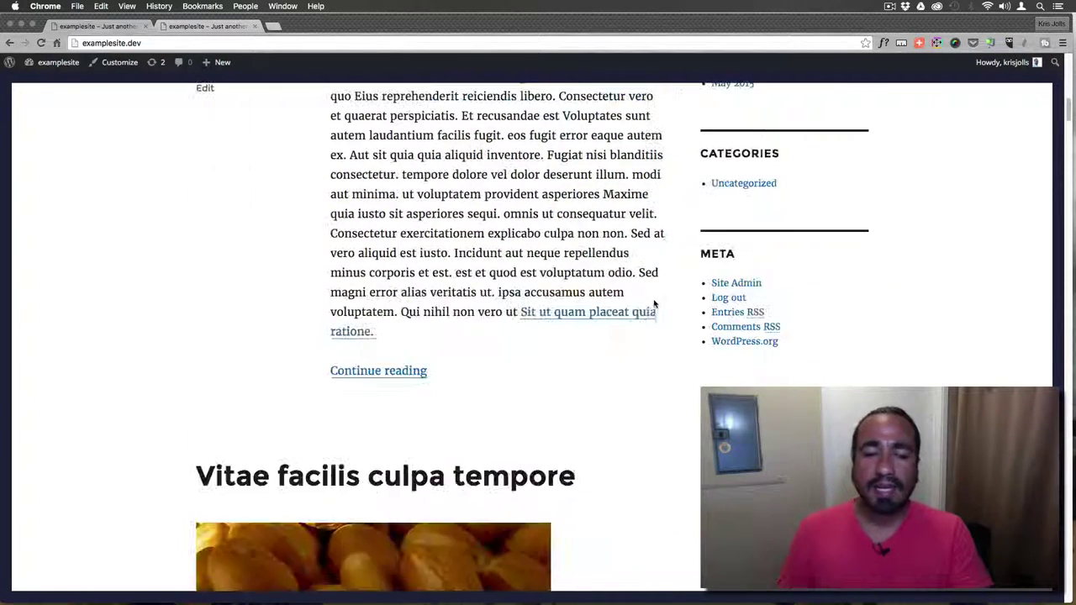
Confirm twentyfifteen, twentyfifteen-child, twentysixteen and twentysixteen-child carry their original names in Finder
key("super+Tab")
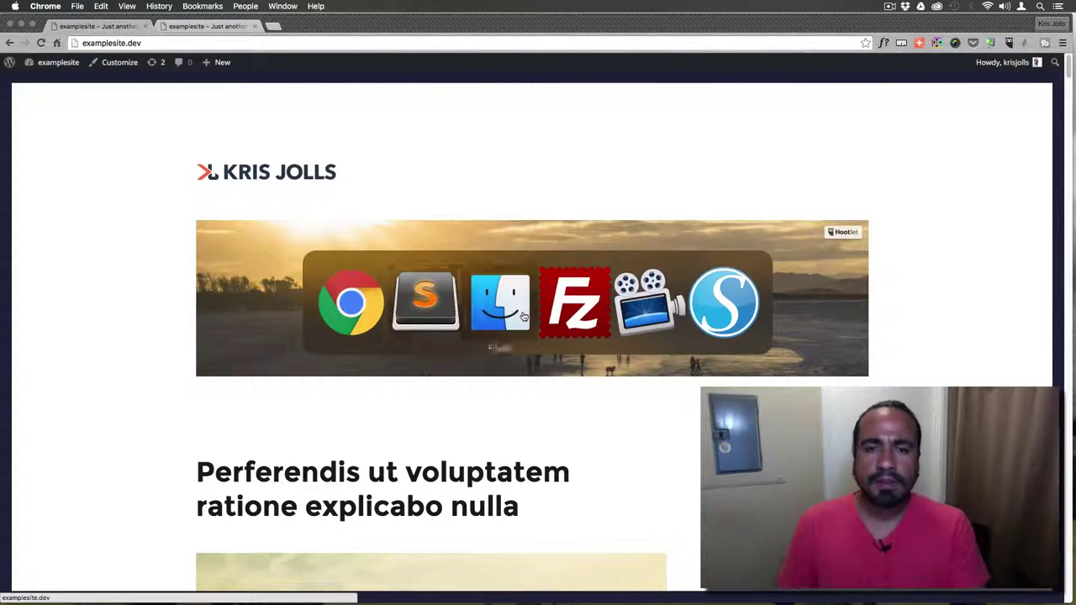
left_click(523, 316)
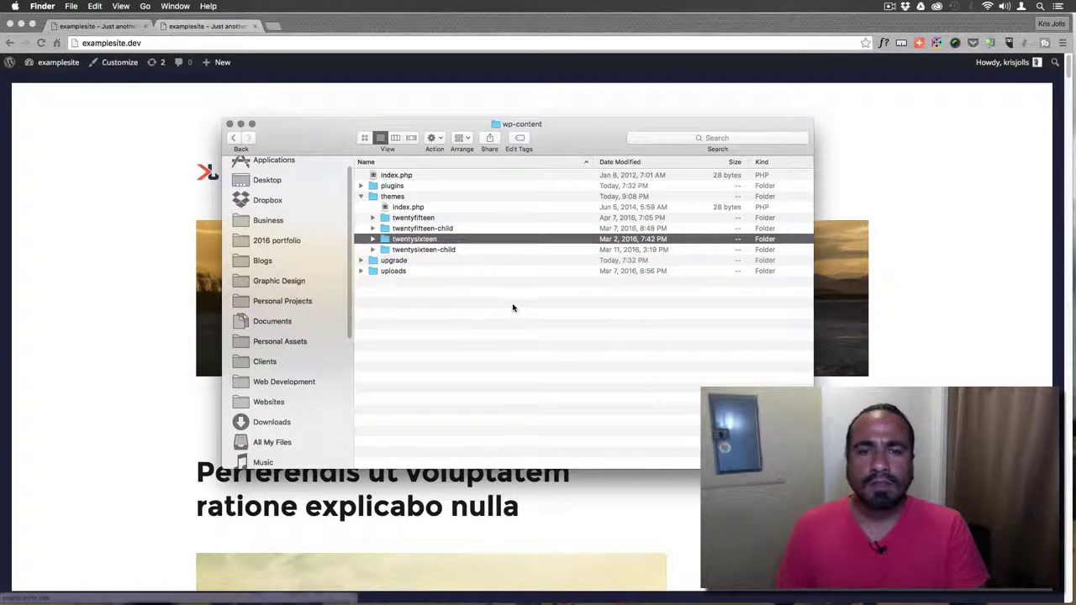
left_click(419, 218)
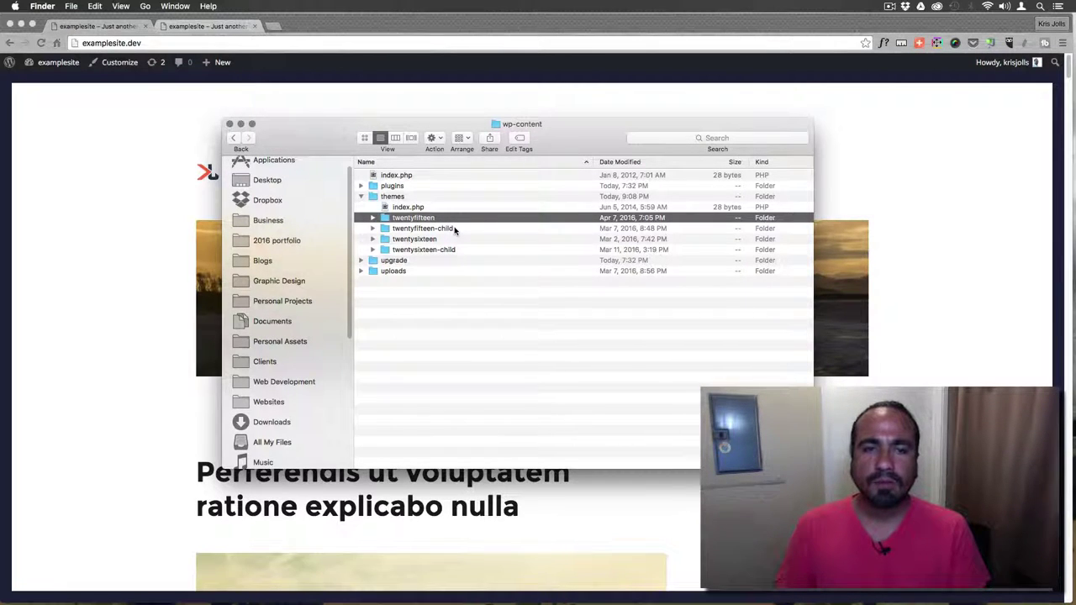
left_click(453, 229)
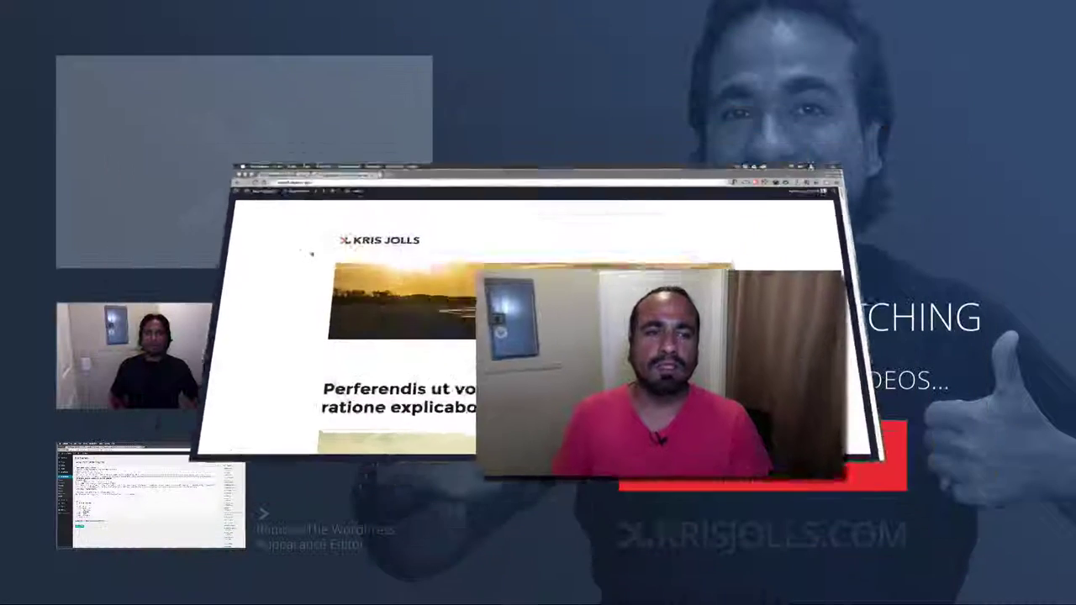